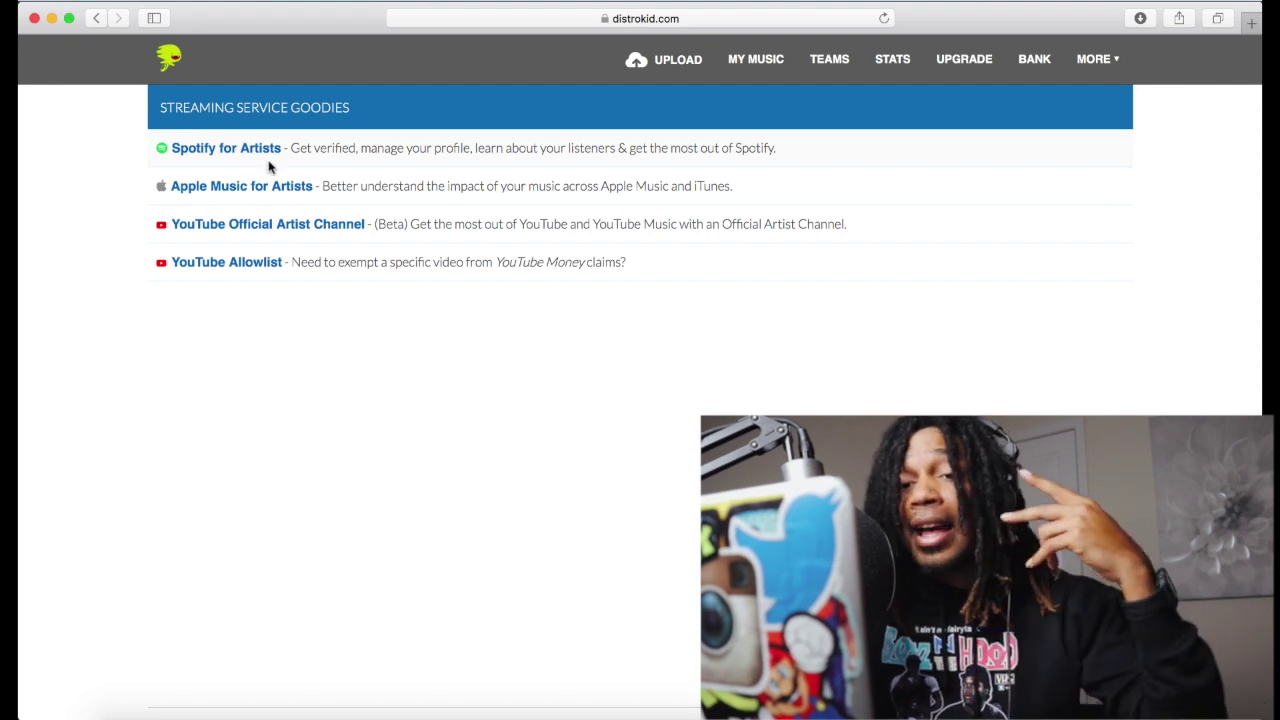
{"action": "left_click", "coordinate": [265, 190]}
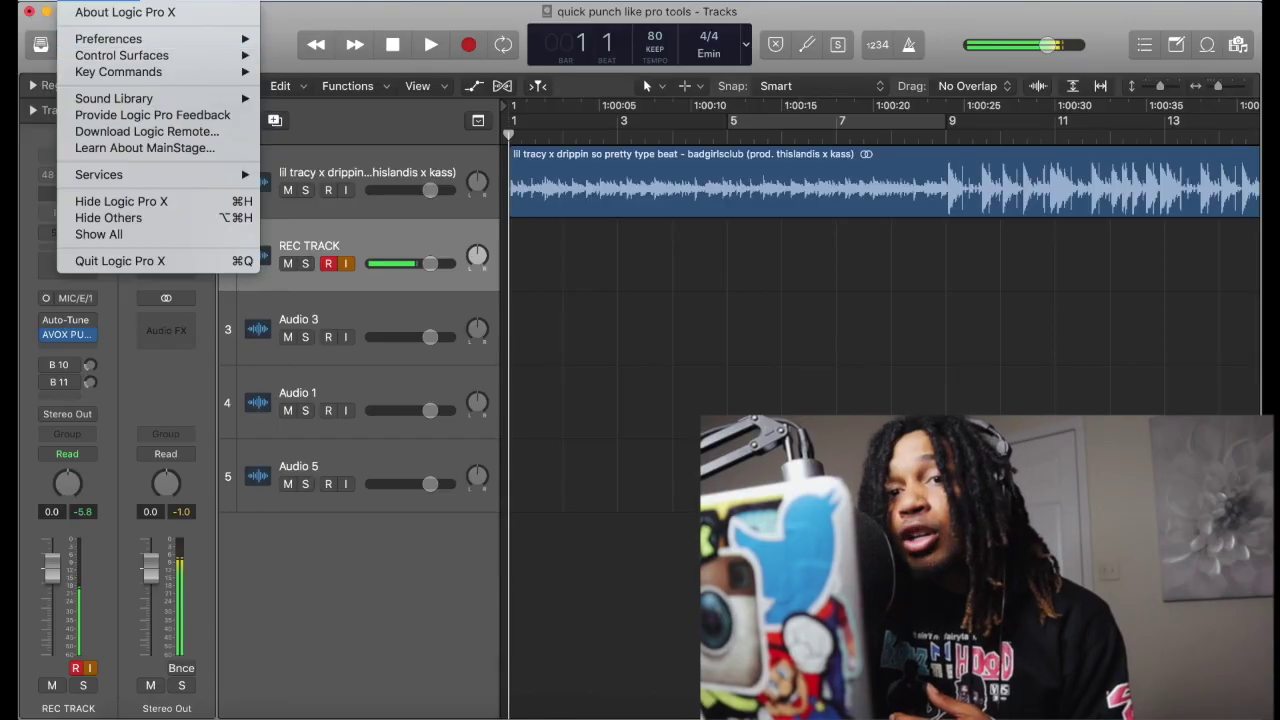
Step: Switch the key commands preset to Pro Tools and dismiss the reserved-shortcut notices
{"action": "mouse_move", "coordinate": [160, 76]}
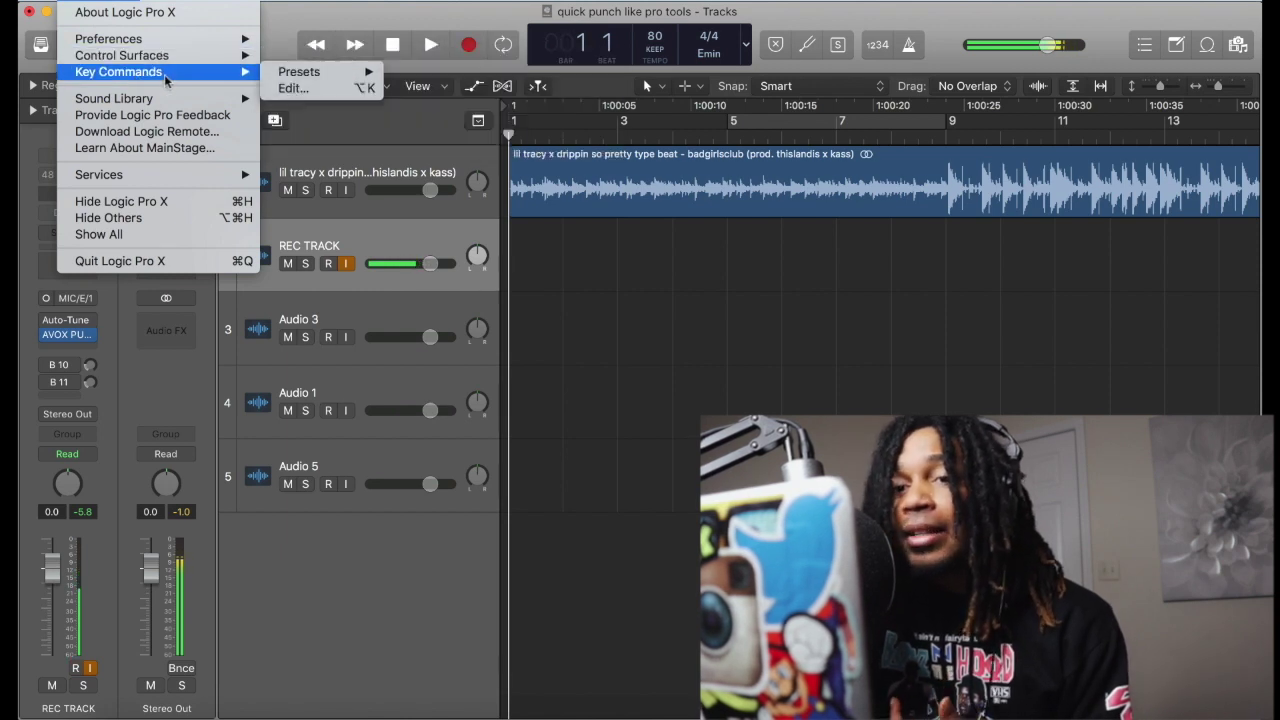
{"action": "mouse_move", "coordinate": [305, 74]}
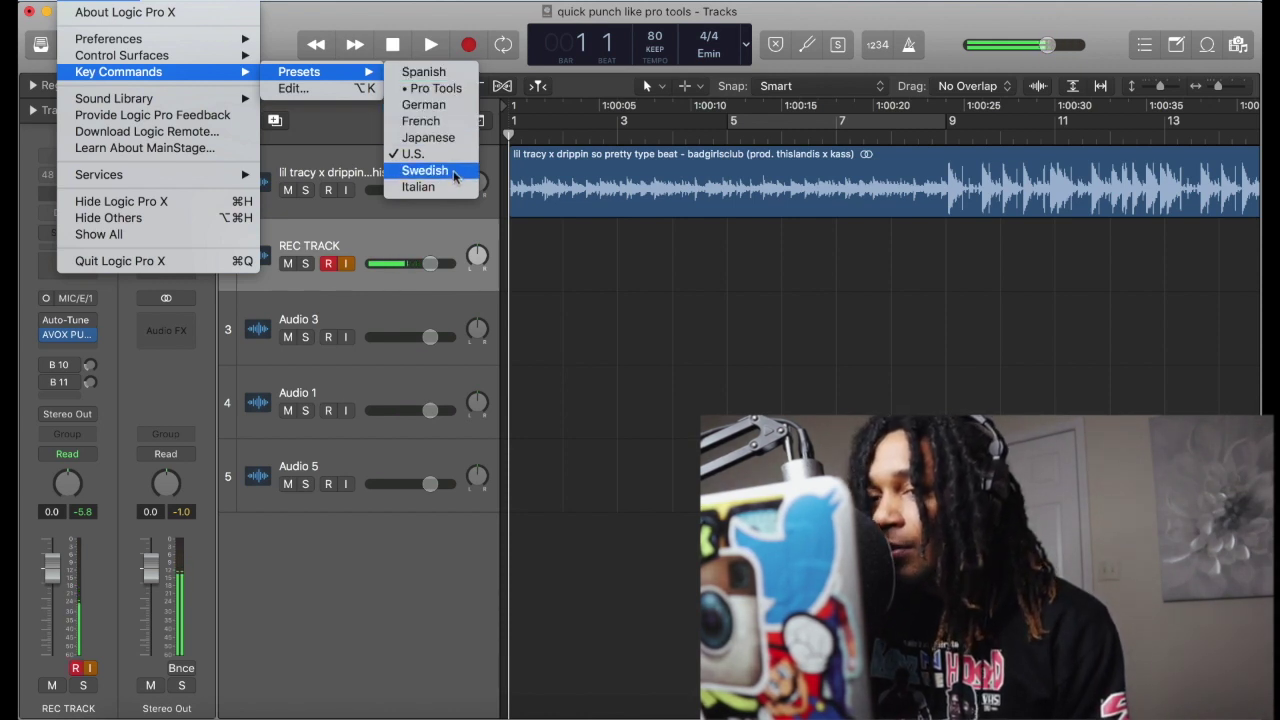
{"action": "left_click", "coordinate": [430, 88]}
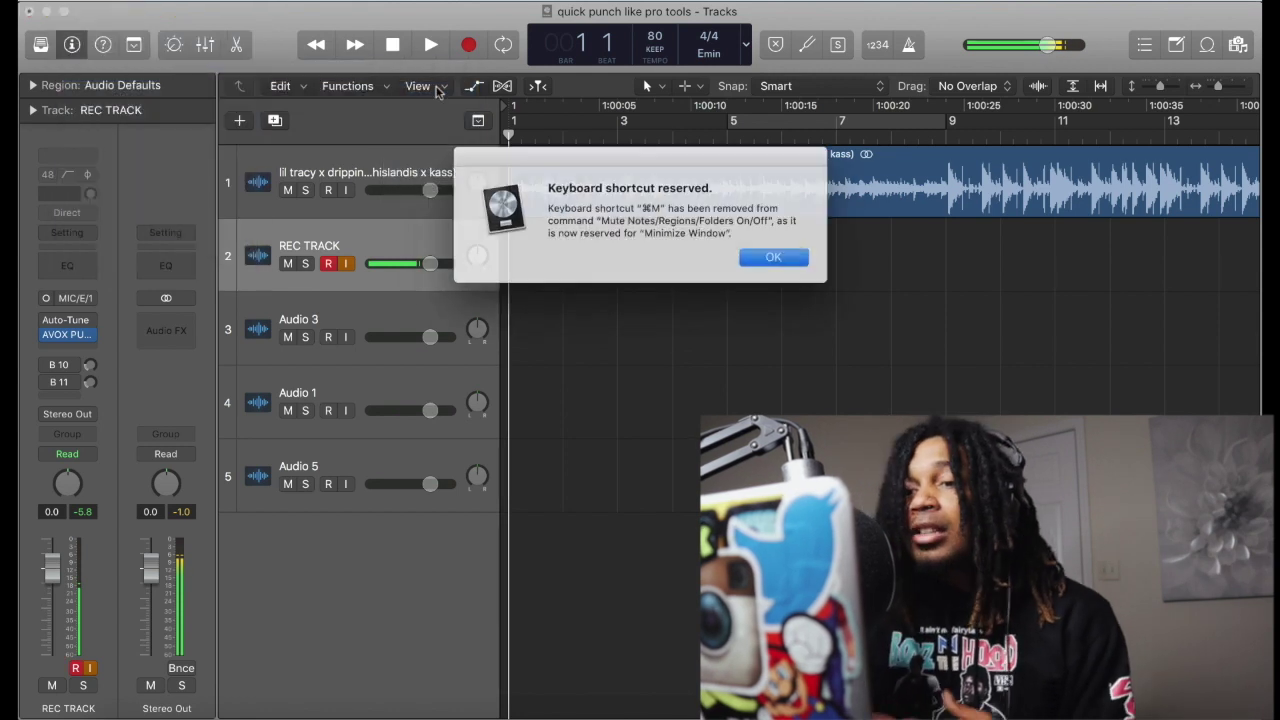
{"action": "left_click", "coordinate": [770, 256]}
{"action": "left_click", "coordinate": [660, 260]}
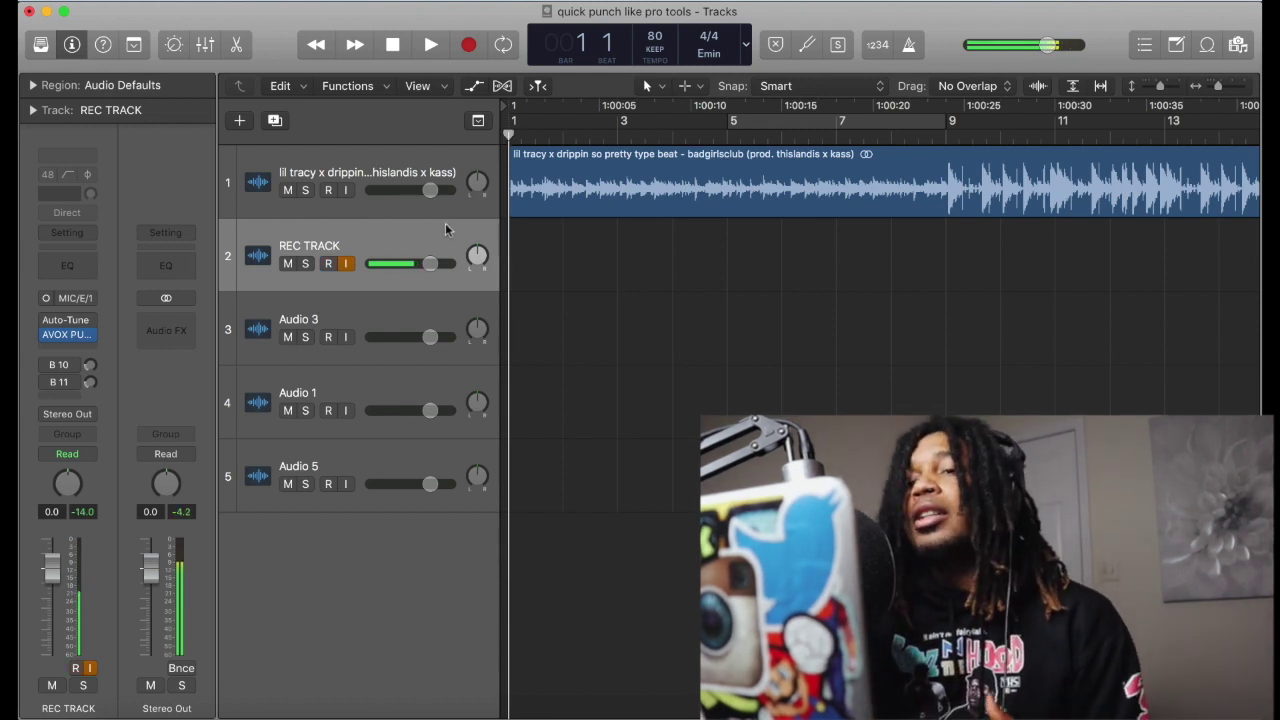
Step: Examine the overlapping audio recording options offered for recording with cycle off
{"action": "left_click", "coordinate": [538, 87]}
{"action": "left_click", "coordinate": [538, 88]}
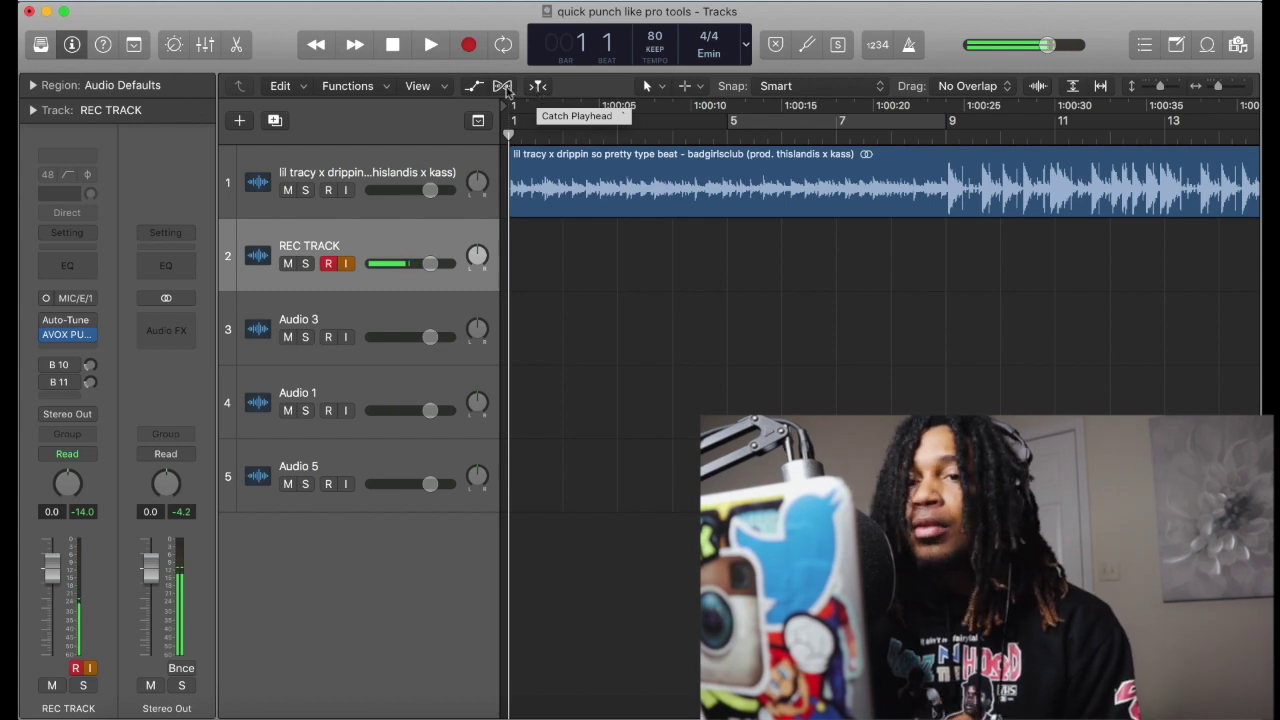
{"action": "right_click", "coordinate": [384, 27]}
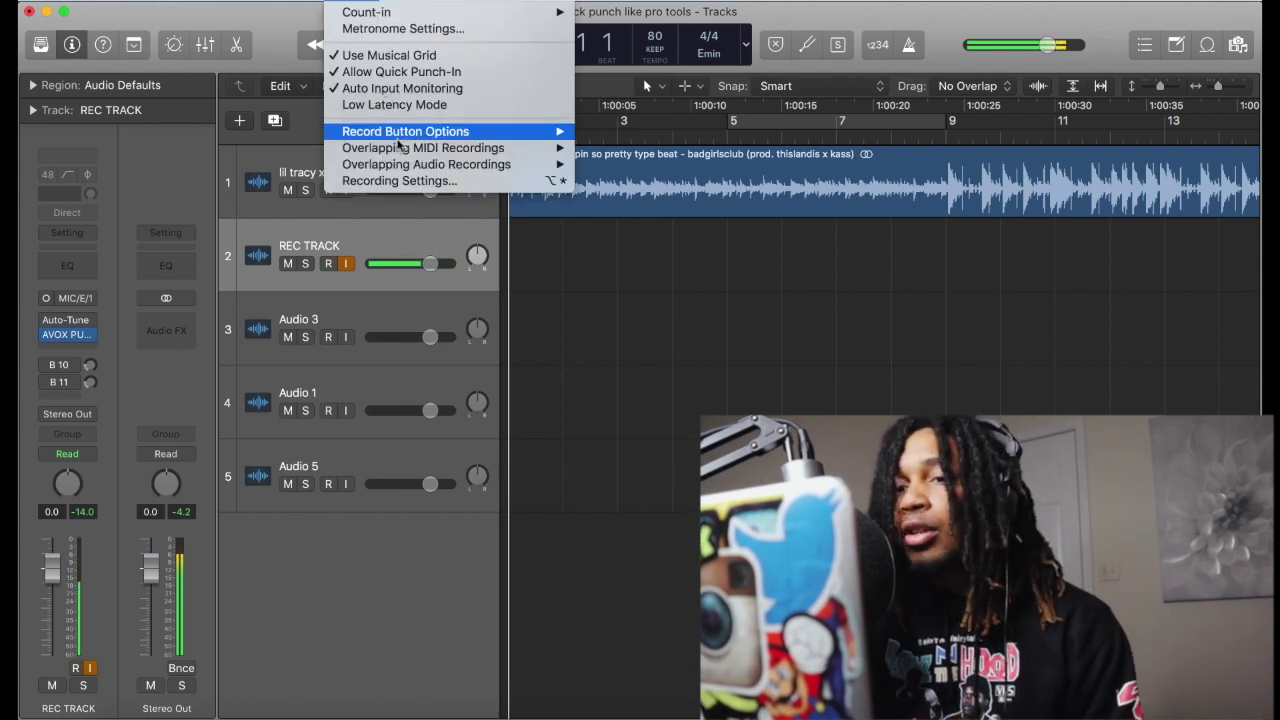
{"action": "mouse_move", "coordinate": [408, 168]}
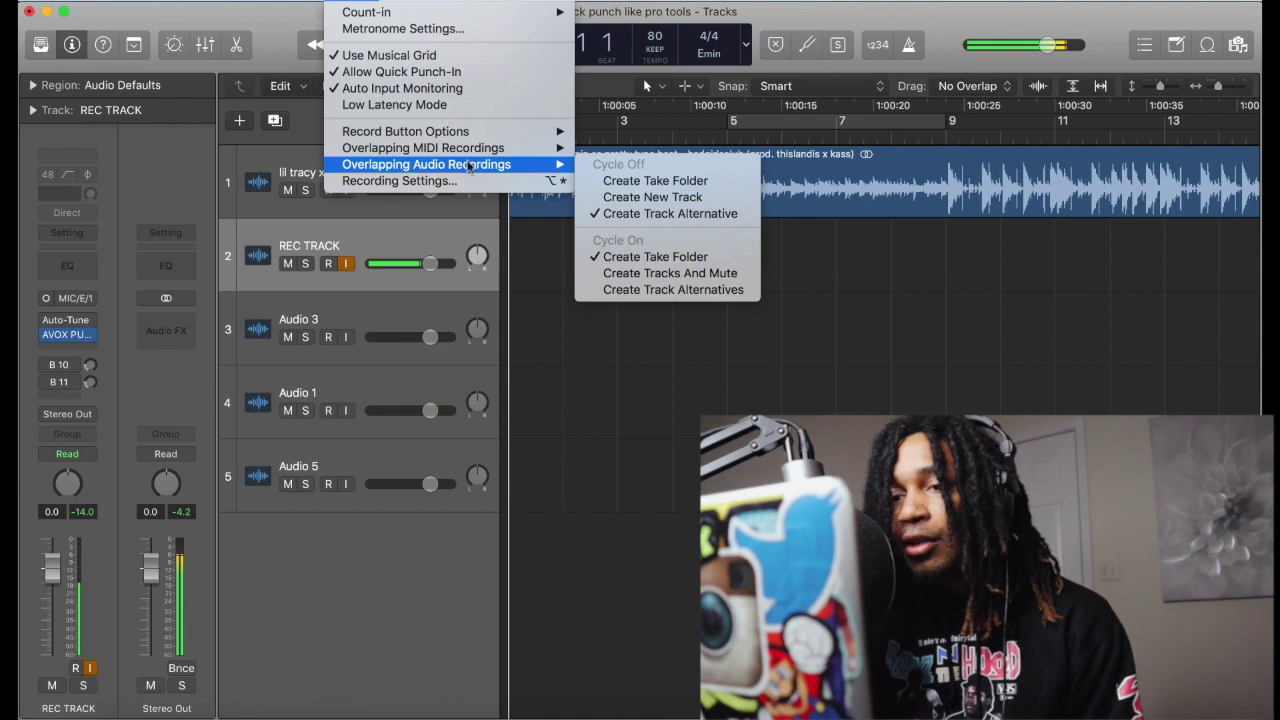
{"action": "left_click", "coordinate": [645, 197]}
Step: Toggle the cycle area spanning bars 5 to 9 on and off twice, leaving cycle mode off
{"action": "left_click", "coordinate": [787, 121]}
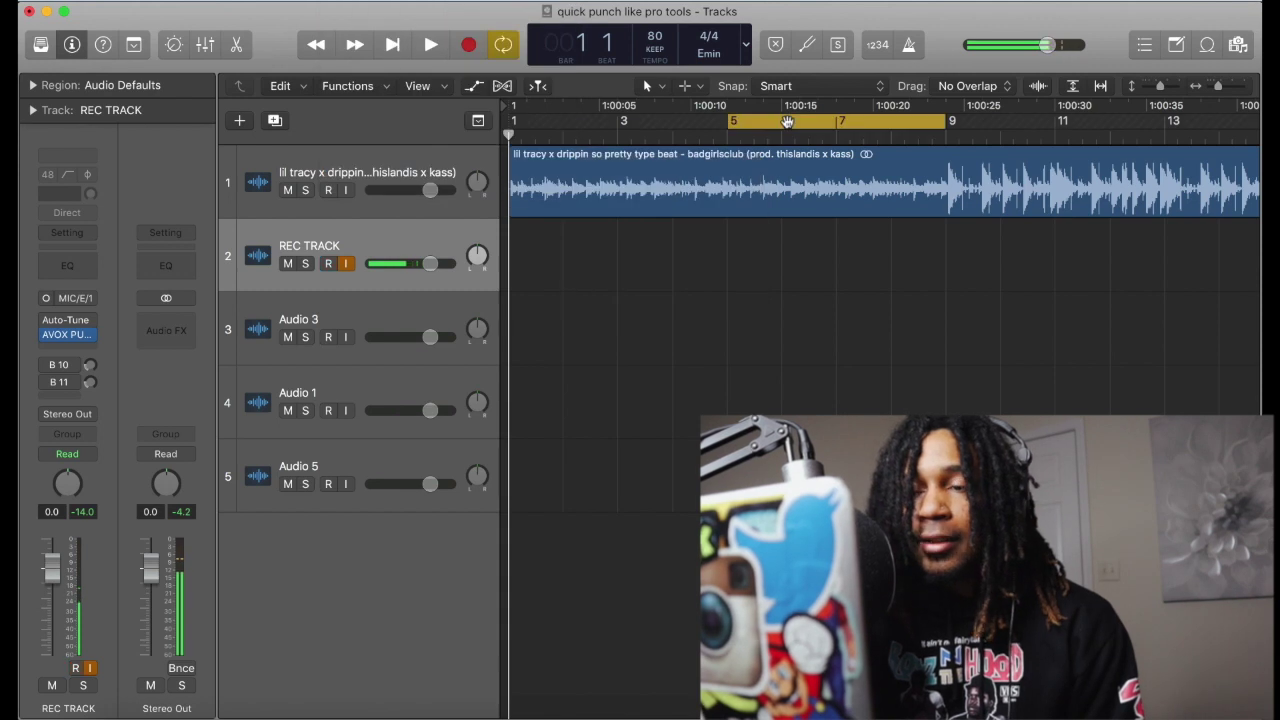
{"action": "left_click", "coordinate": [783, 124]}
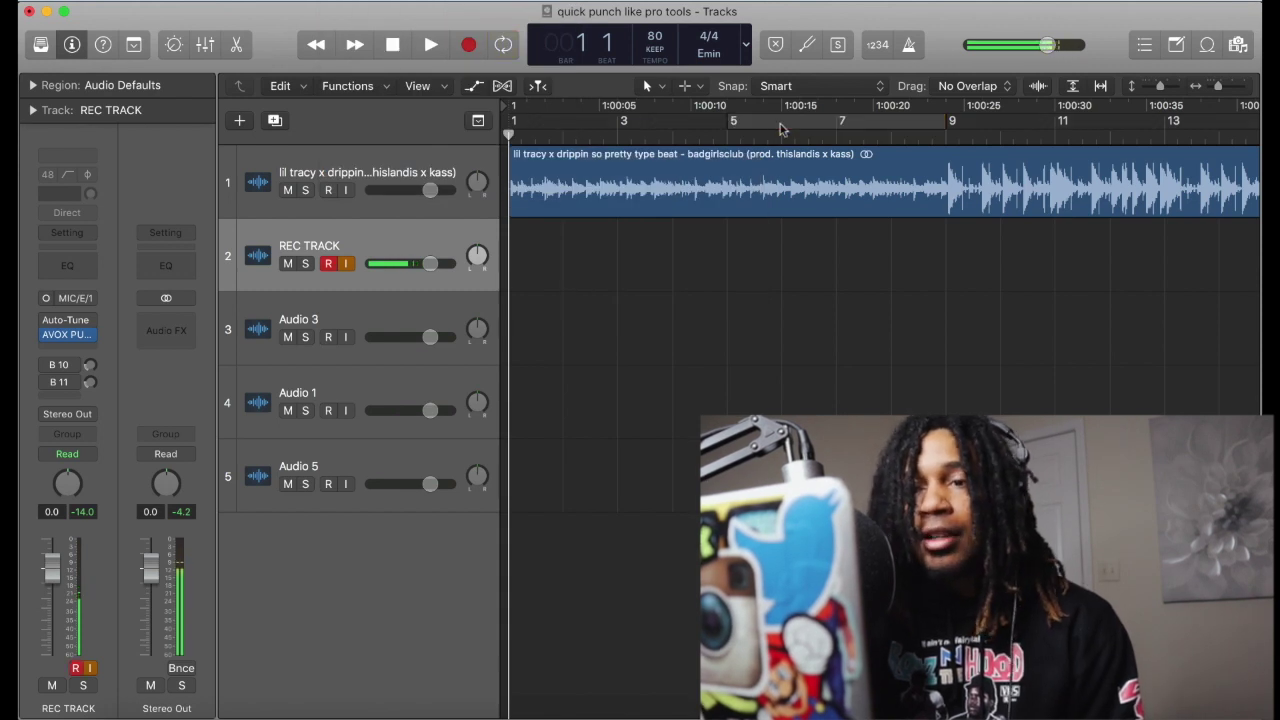
{"action": "left_click", "coordinate": [782, 124]}
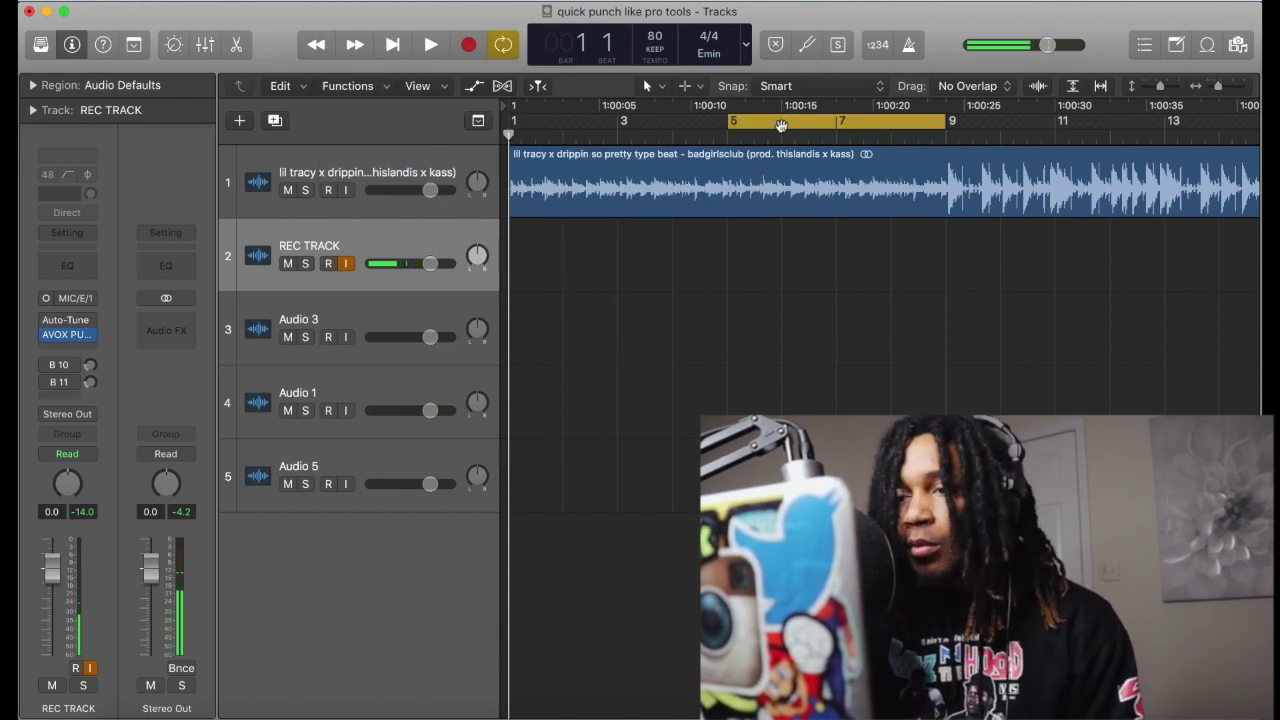
{"action": "left_click", "coordinate": [781, 124]}
Step: Set overlapping audio recordings with cycle on to Create Track Alternatives
{"action": "right_click", "coordinate": [468, 44]}
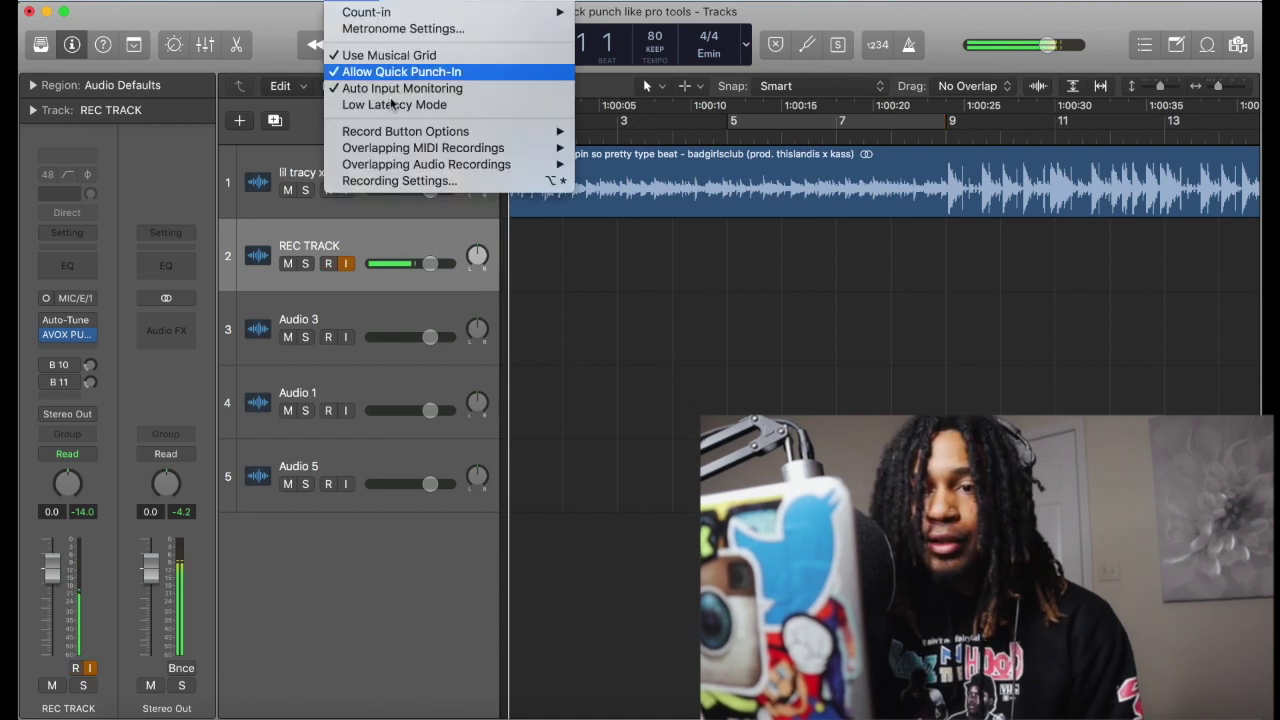
{"action": "mouse_move", "coordinate": [470, 166]}
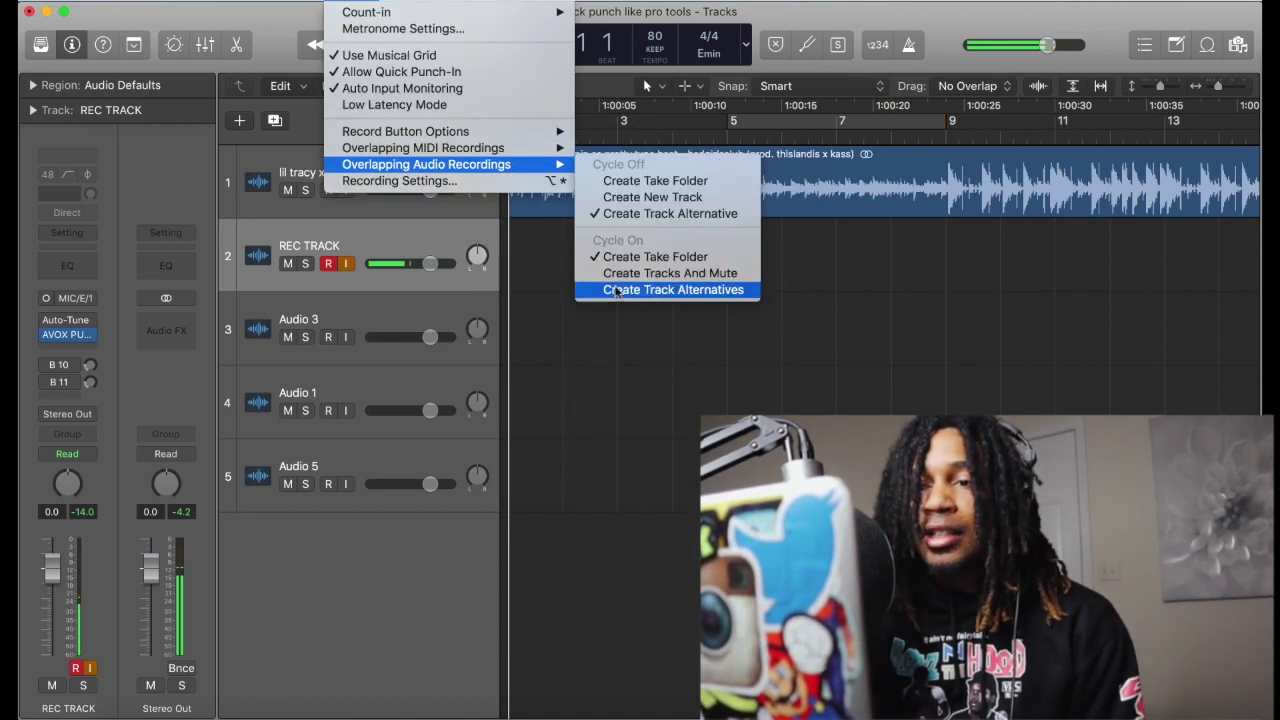
{"action": "left_click", "coordinate": [617, 290]}
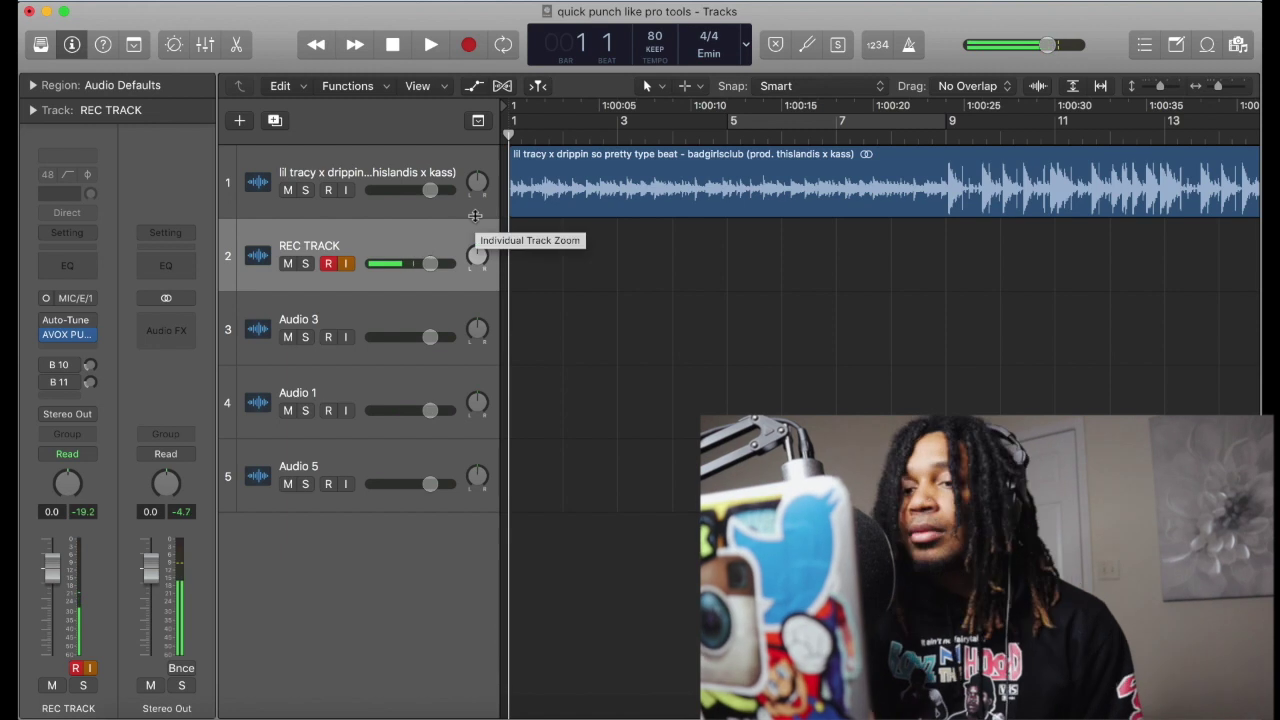
Step: Record a take on REC TRACK from bar 1 and punch in two more overlapping takes over it
{"action": "key", "text": "r"}
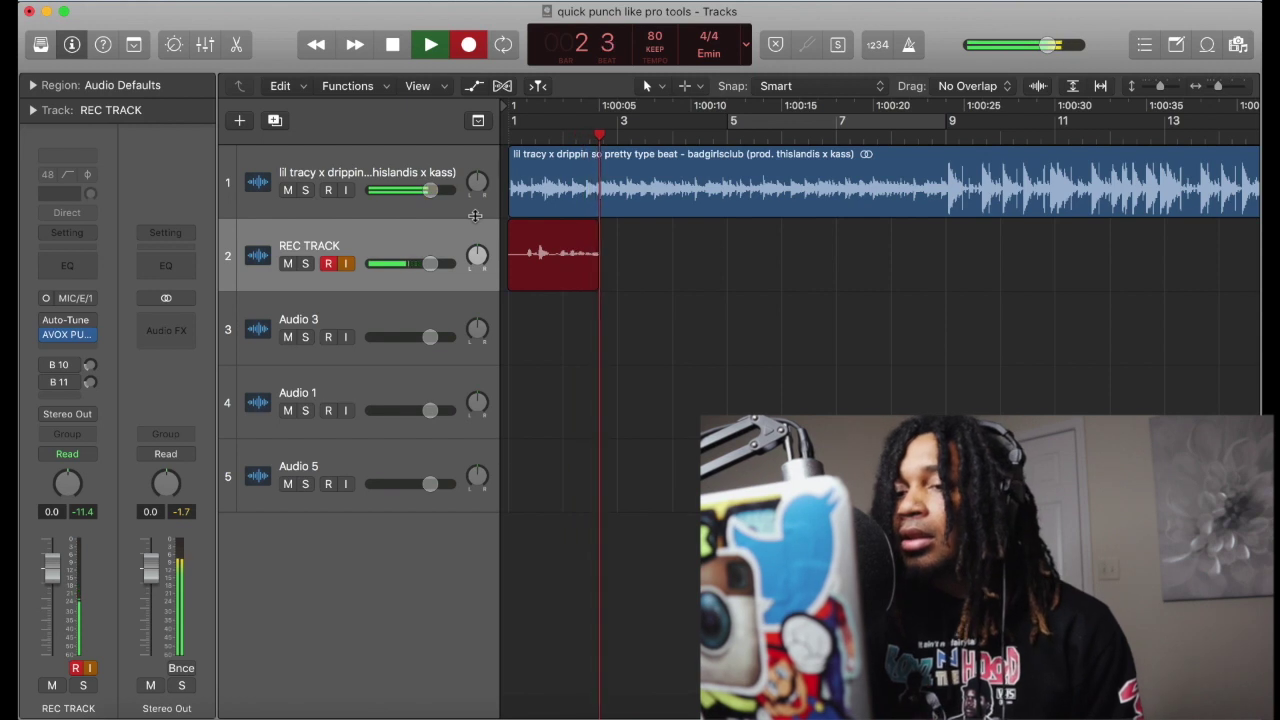
{"action": "key", "text": "space"}
{"action": "key", "text": "r"}
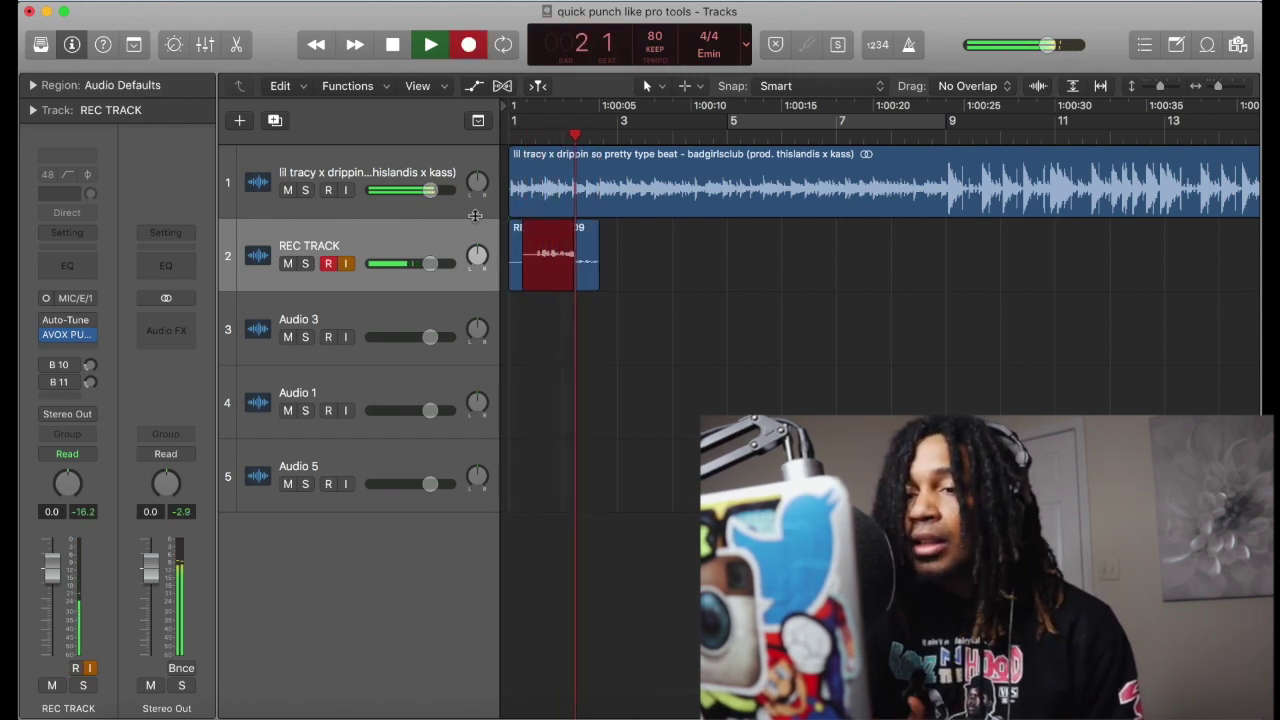
{"action": "key", "text": "space"}
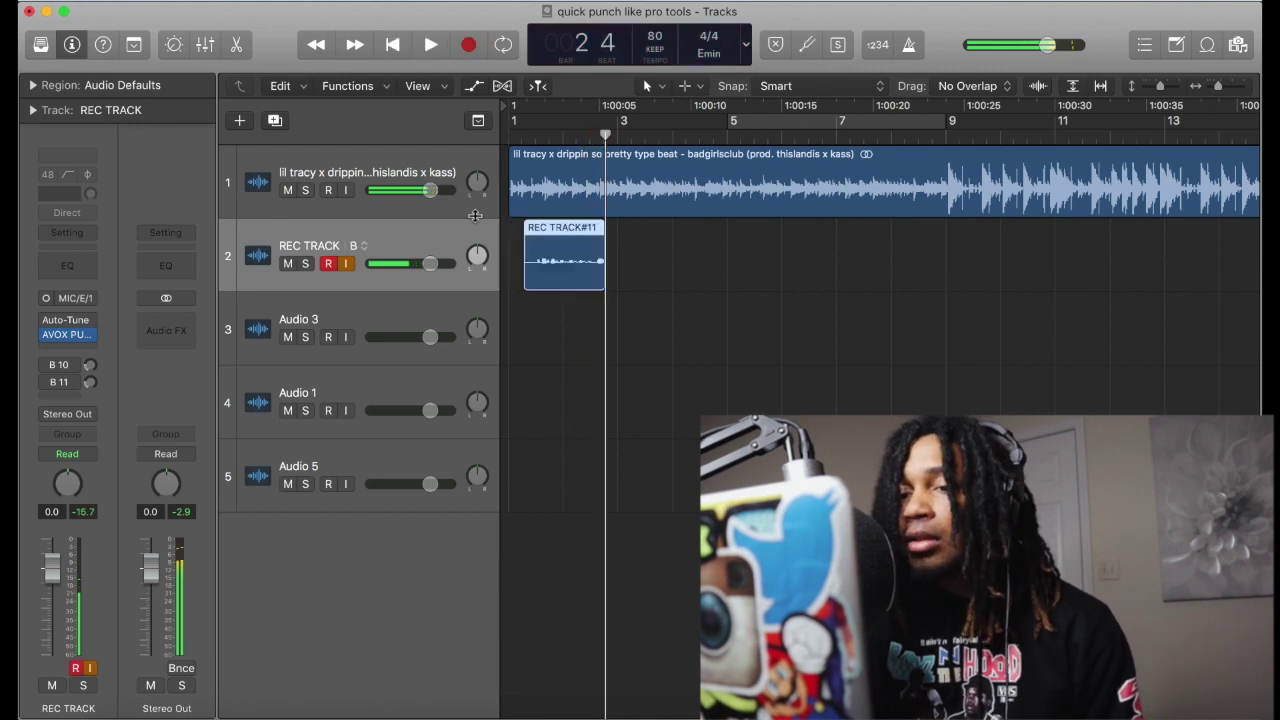
{"action": "key", "text": "r"}
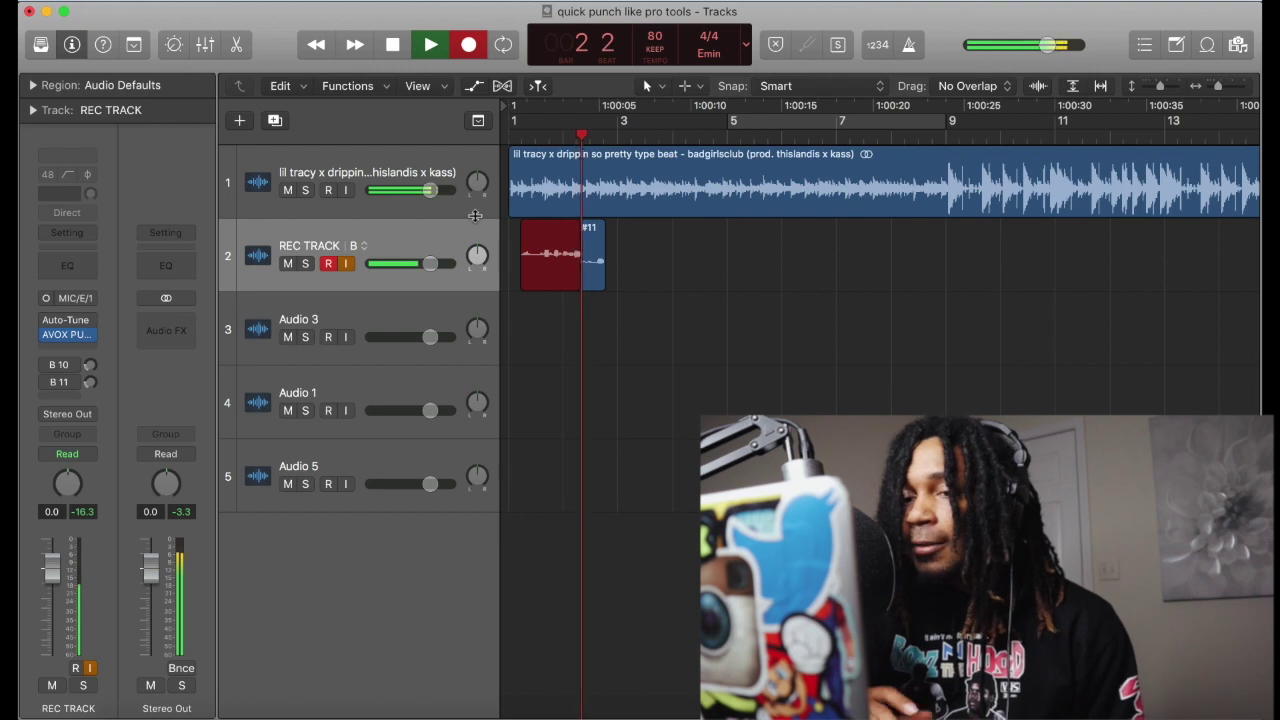
{"action": "key", "text": "space"}
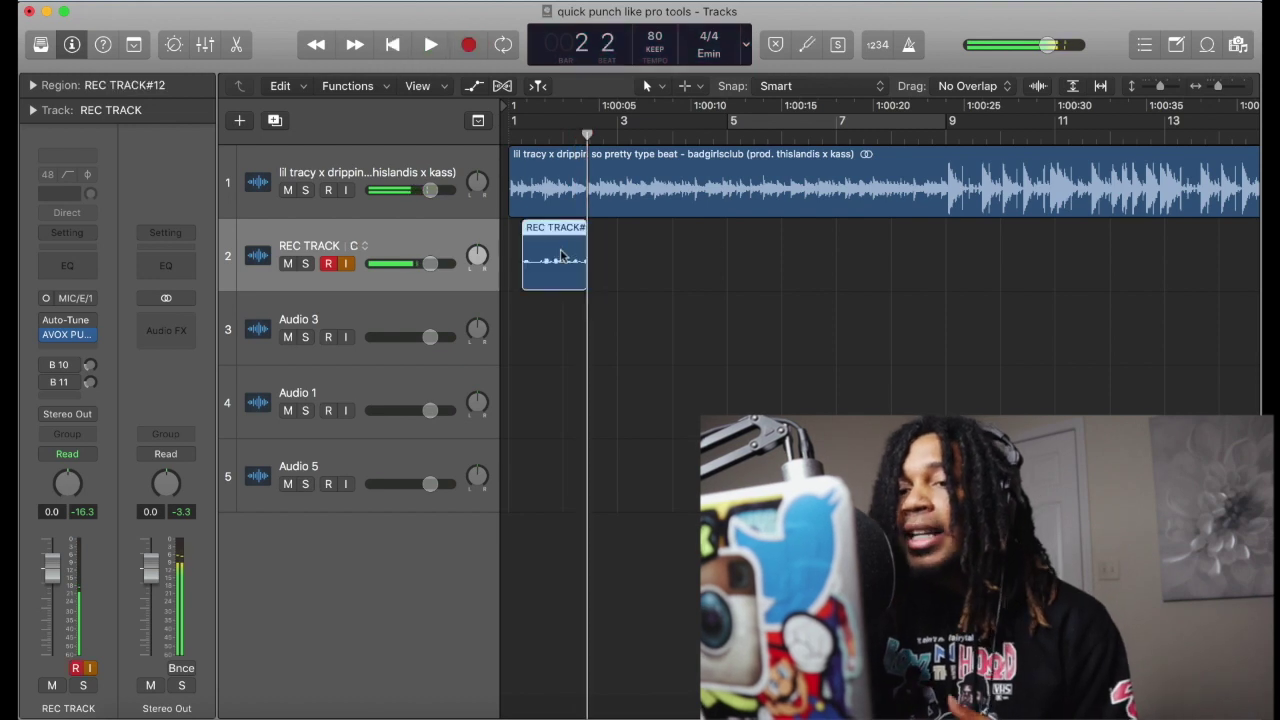
Step: Compare the recorded takes by switching REC TRACK to alternatives B and A, and back to C
{"action": "left_click", "coordinate": [364, 250]}
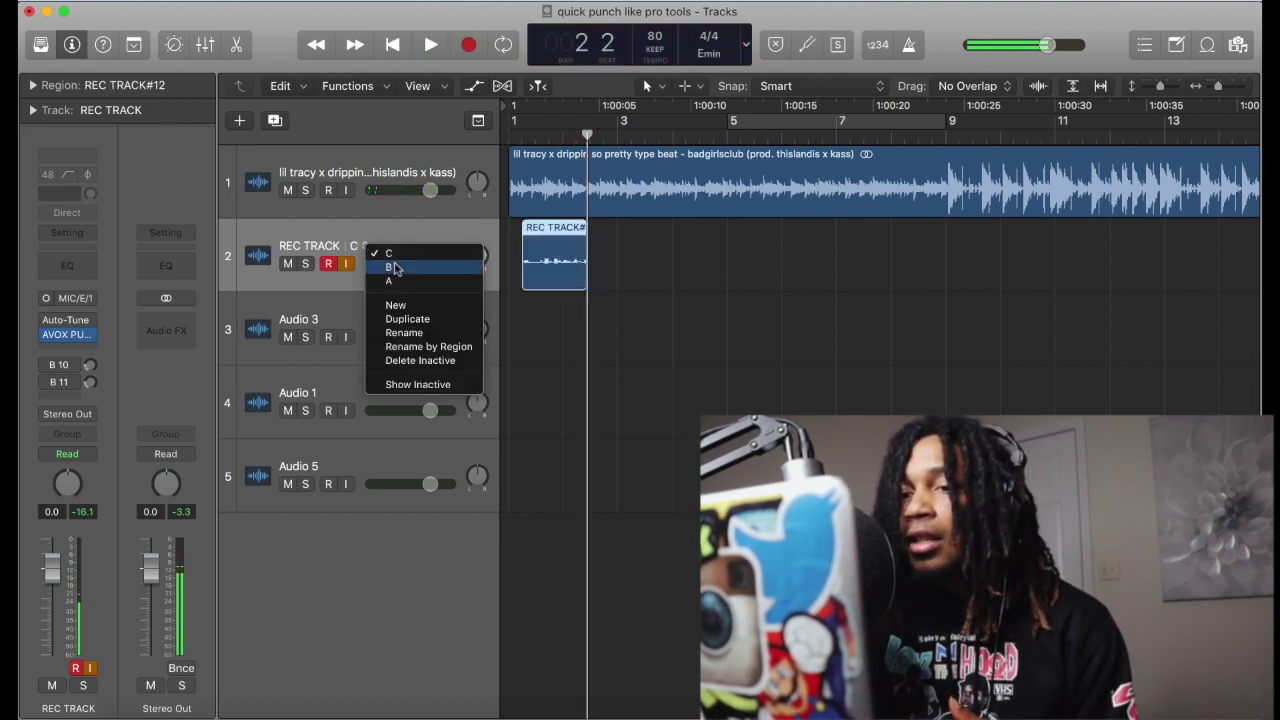
{"action": "left_click", "coordinate": [391, 266]}
{"action": "left_click", "coordinate": [353, 247]}
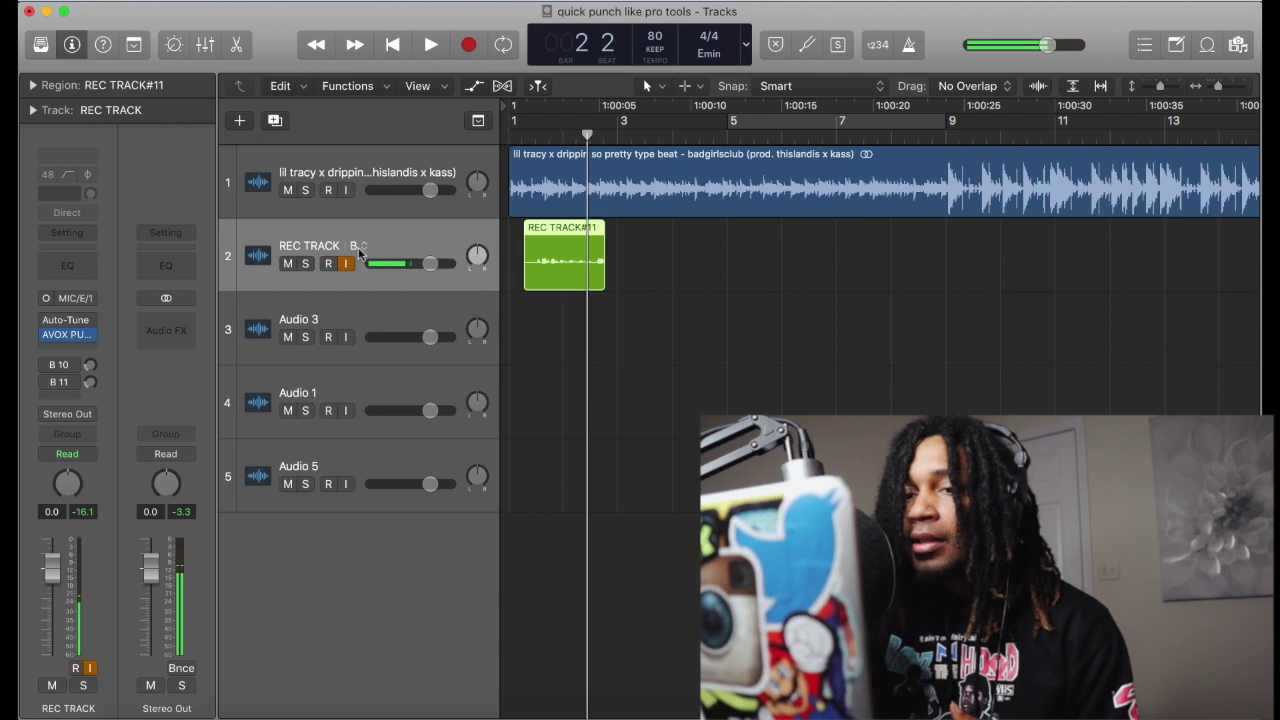
{"action": "left_click", "coordinate": [361, 250]}
{"action": "left_click", "coordinate": [374, 266]}
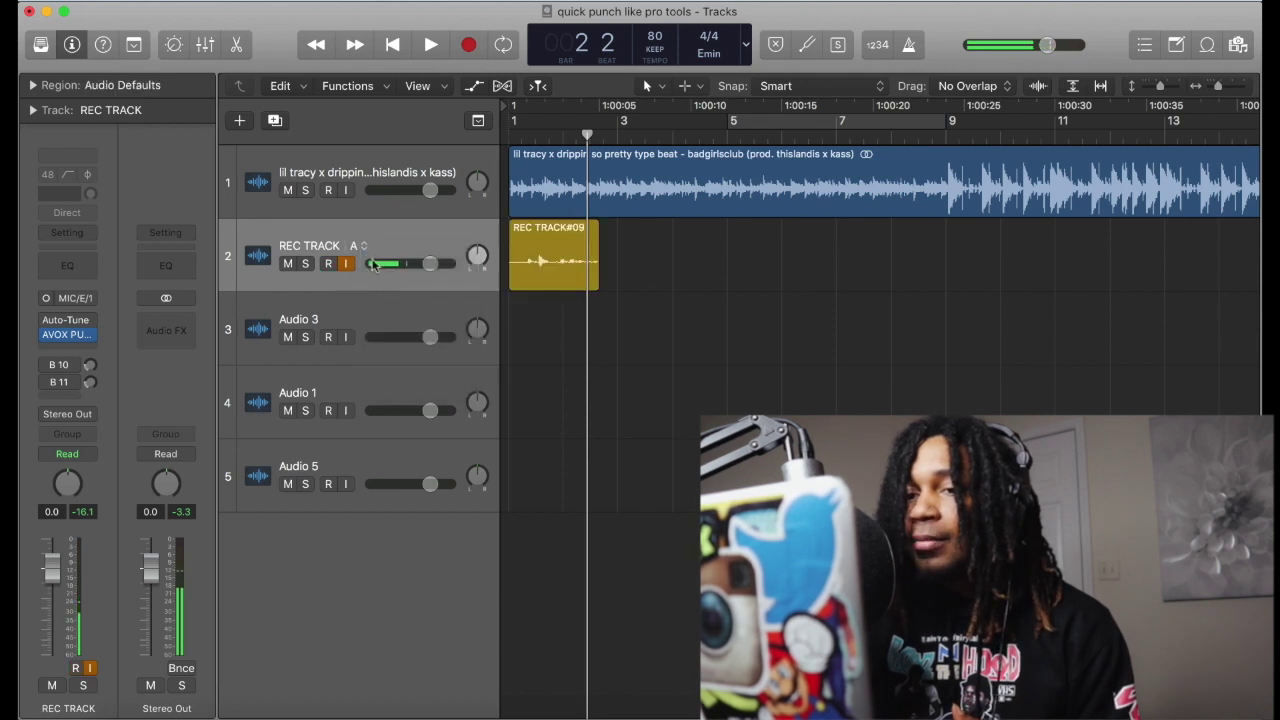
{"action": "left_click", "coordinate": [363, 247]}
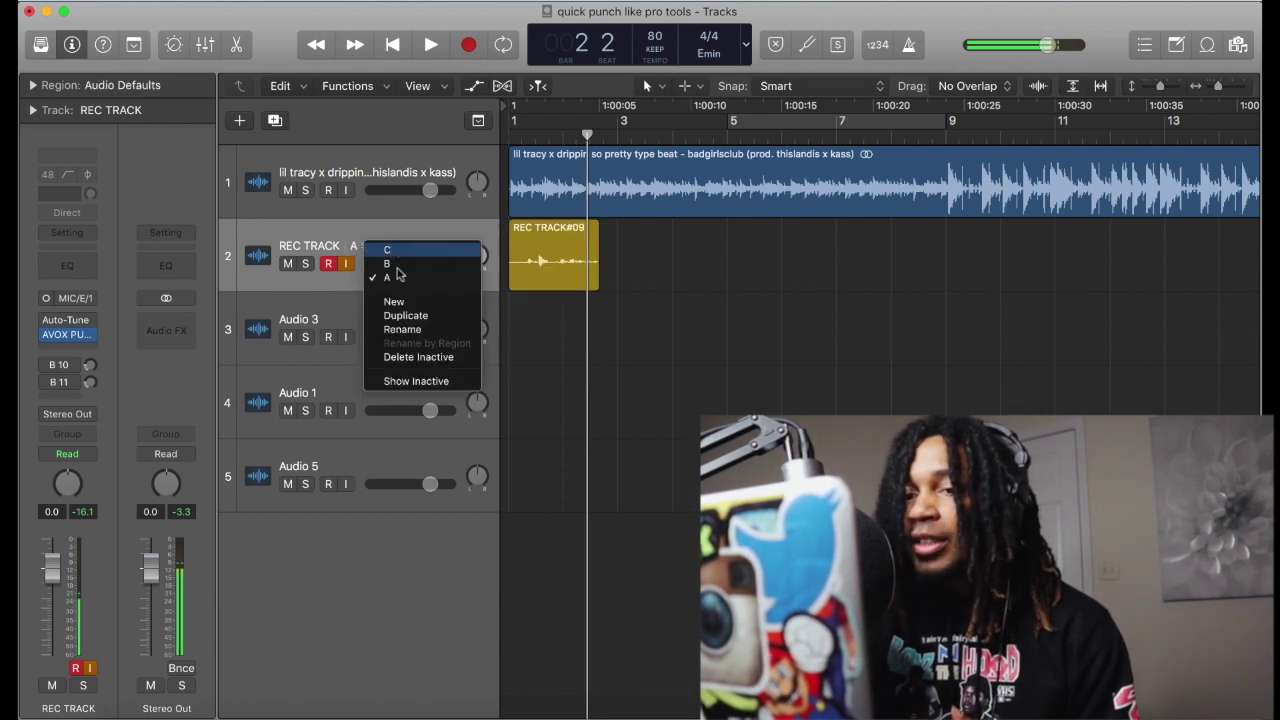
{"action": "left_click", "coordinate": [390, 250]}
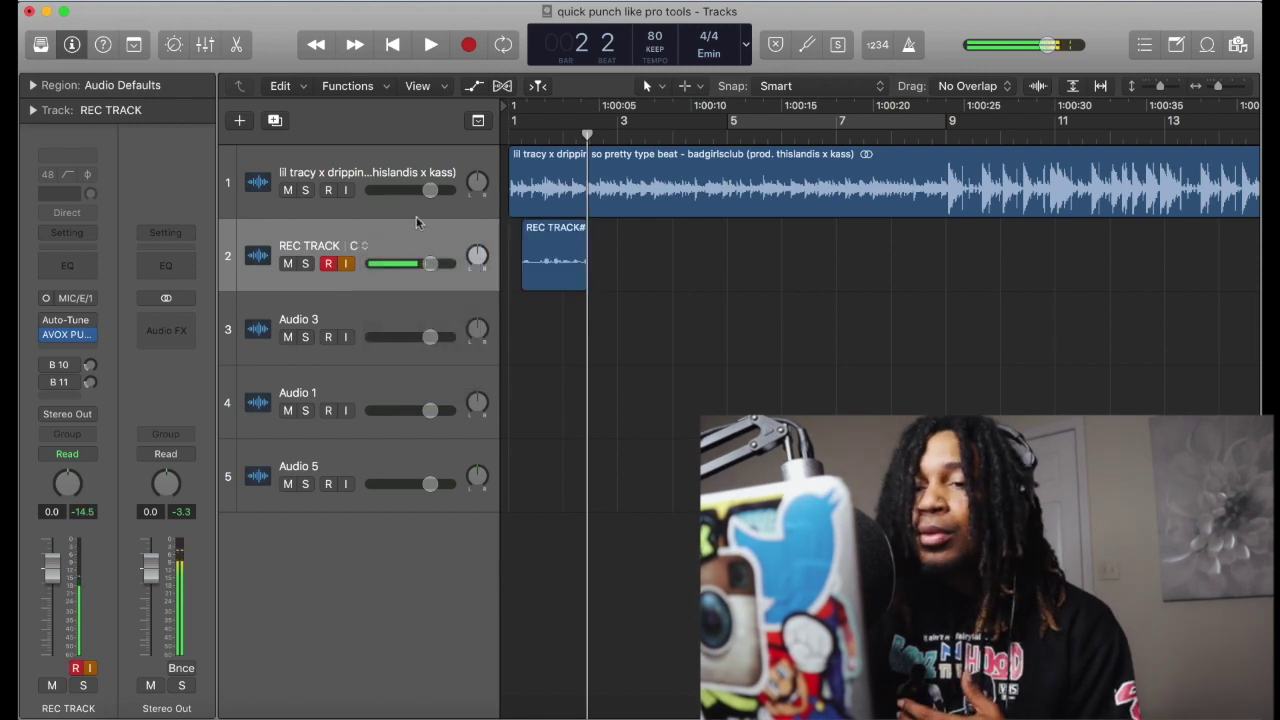
Step: Delete the recorded region on REC TRACK's alternative C and return the playhead to bar 1
{"action": "left_click", "coordinate": [562, 279]}
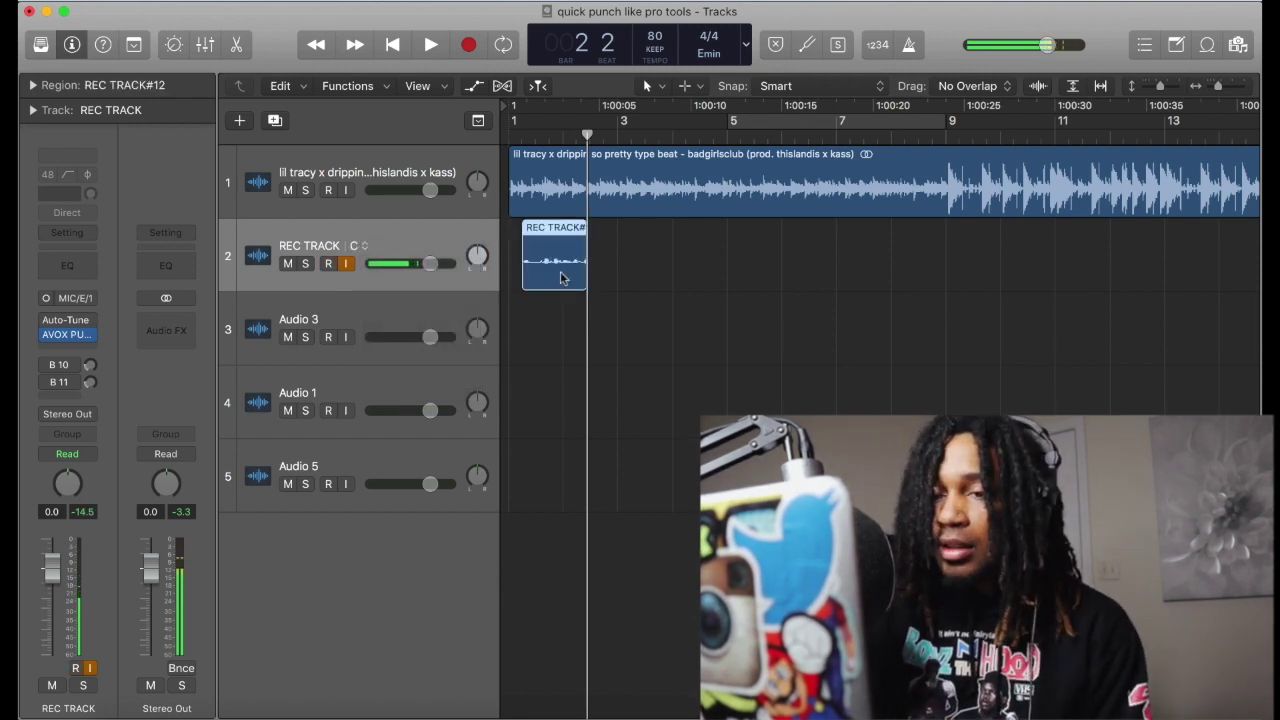
{"action": "key", "text": "Delete"}
{"action": "key", "text": "Return"}
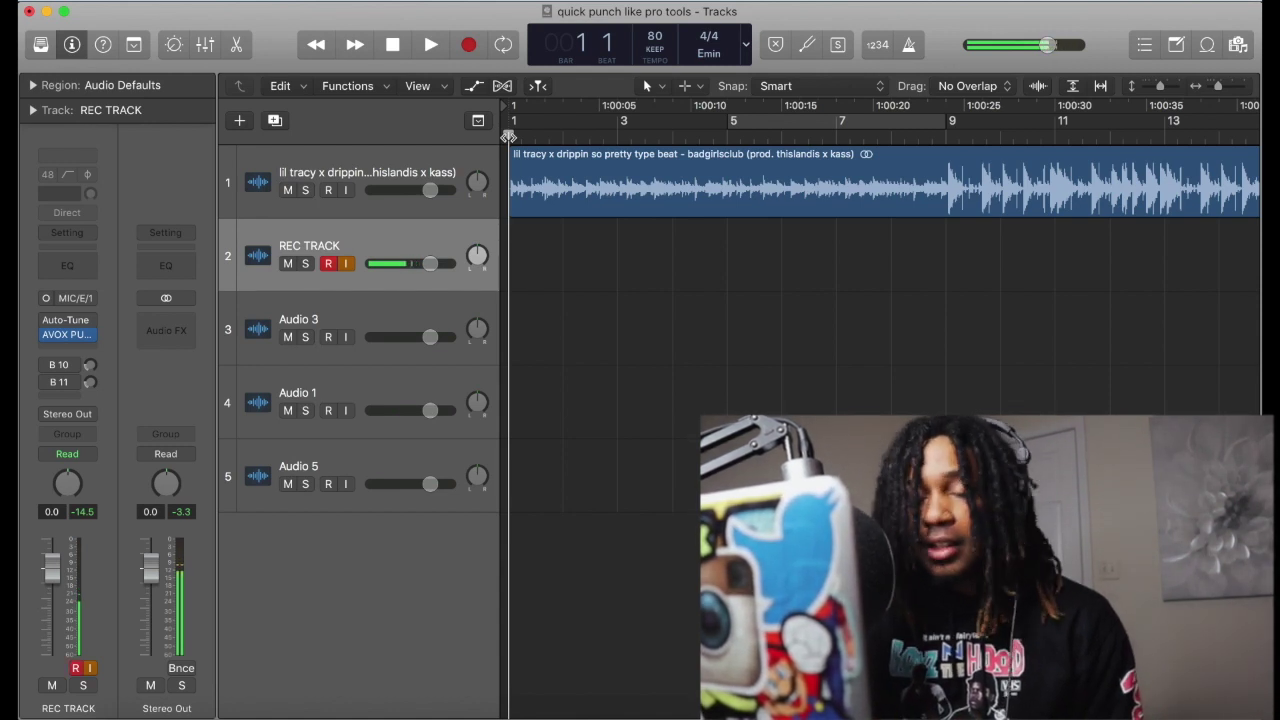
Step: Record a take on REC TRACK from bar 1 and punch in a second overlapping take to form a take folder
{"action": "key", "text": "r"}
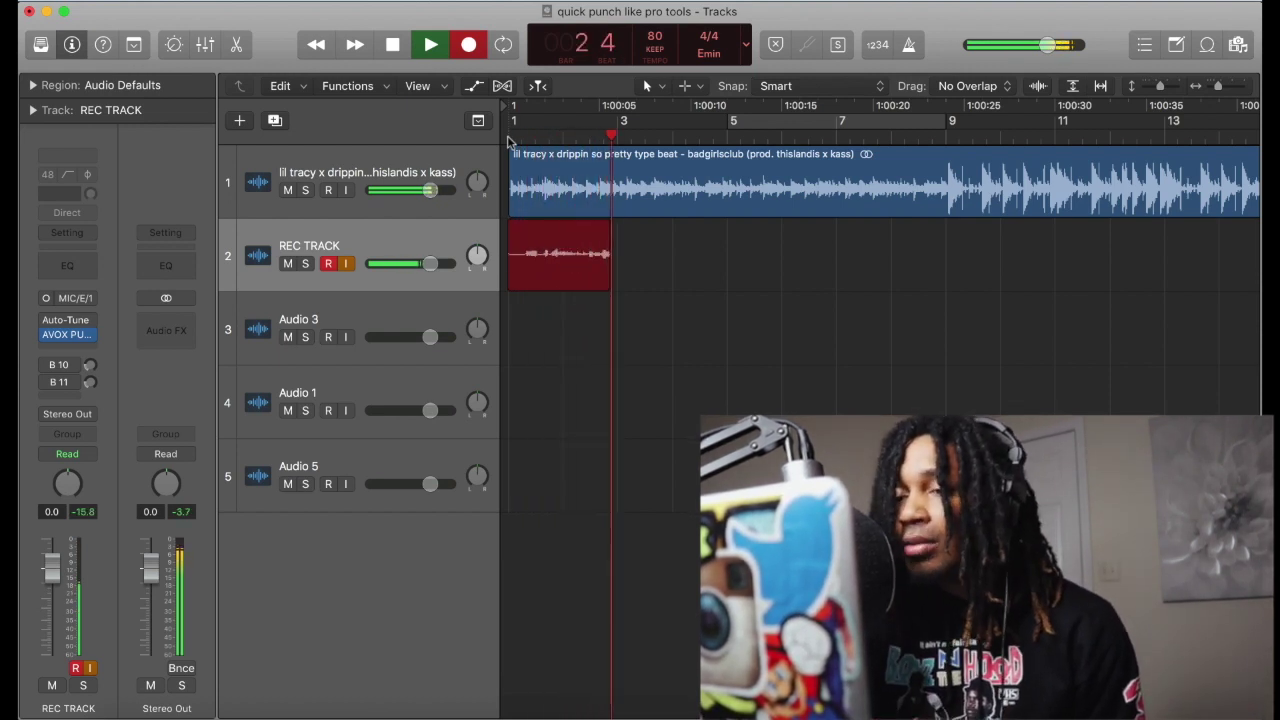
{"action": "key", "text": "space"}
{"action": "key", "text": "space"}
{"action": "key", "text": "r"}
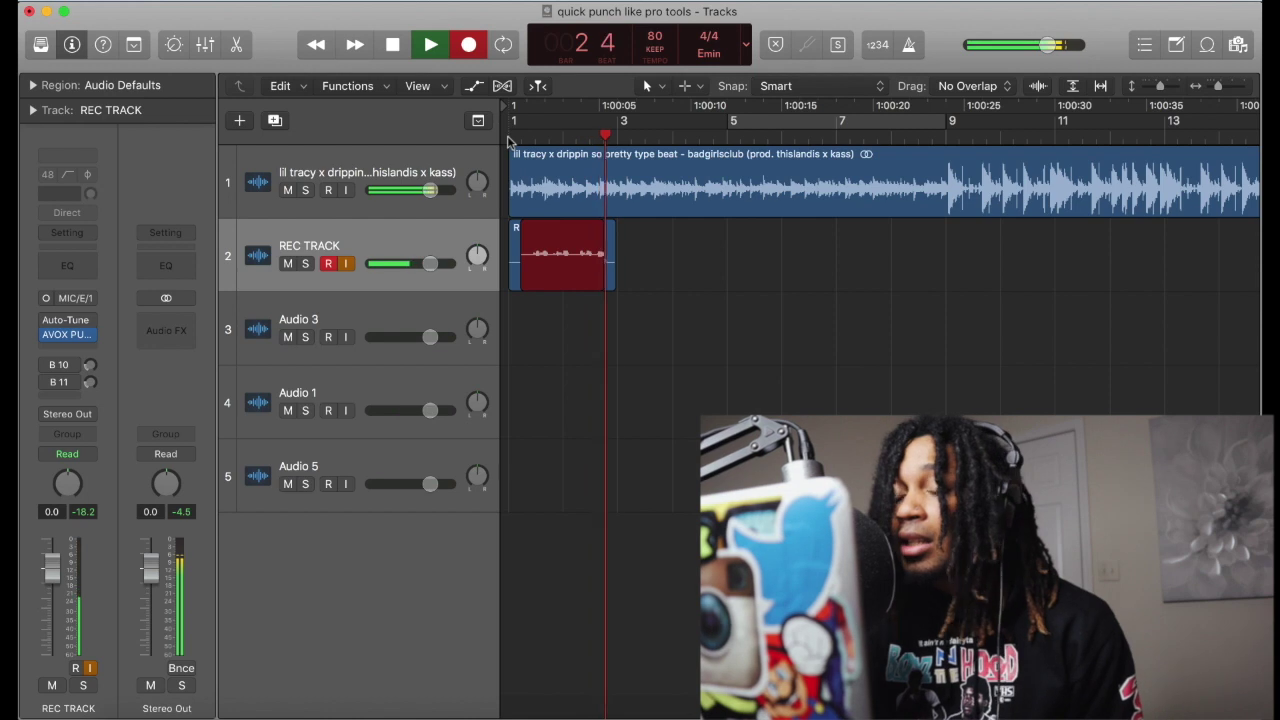
{"action": "key", "text": "space"}
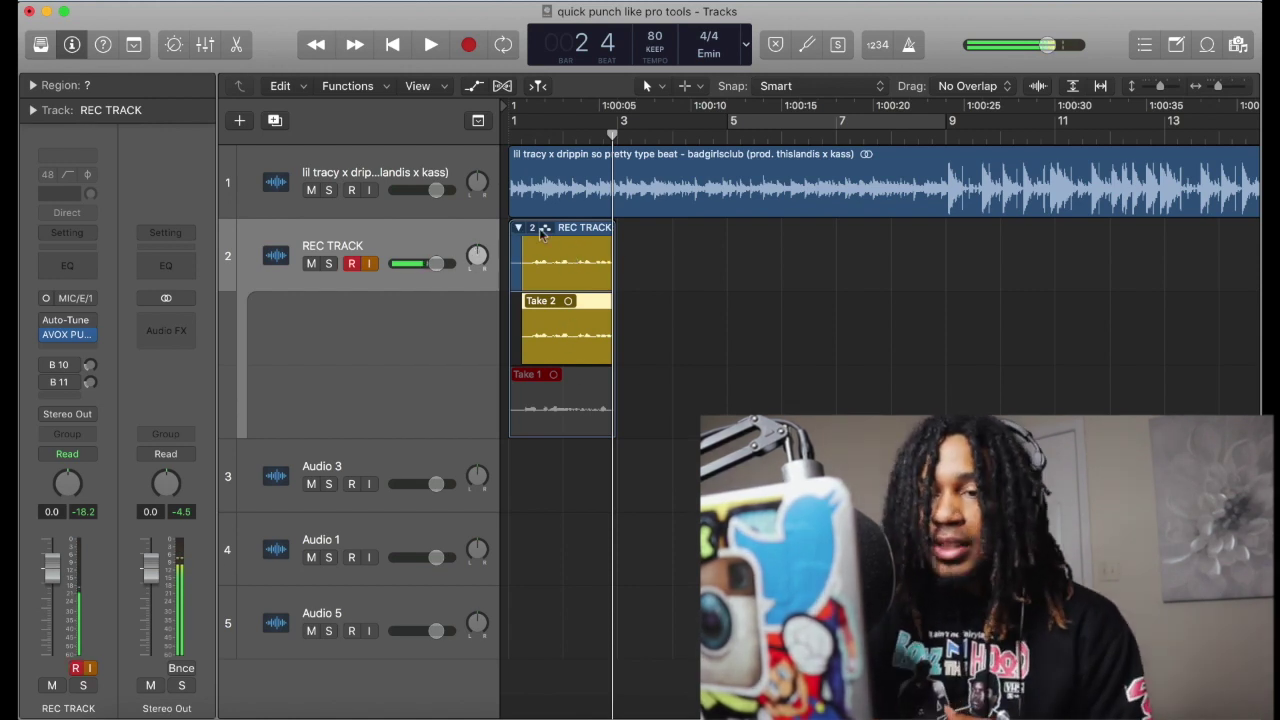
Step: Set overlapping audio recordings with cycle off to Create Track Alternative
{"action": "right_click", "coordinate": [468, 44]}
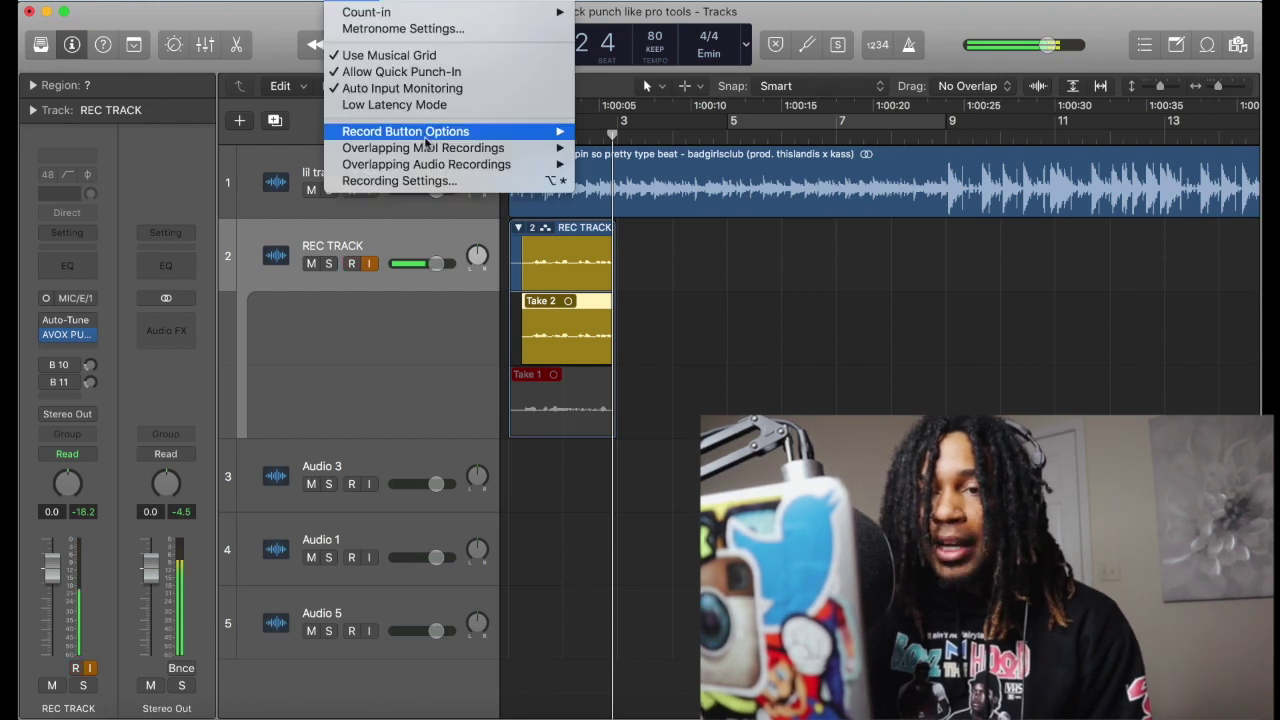
{"action": "mouse_move", "coordinate": [470, 164]}
{"action": "left_click", "coordinate": [640, 216]}
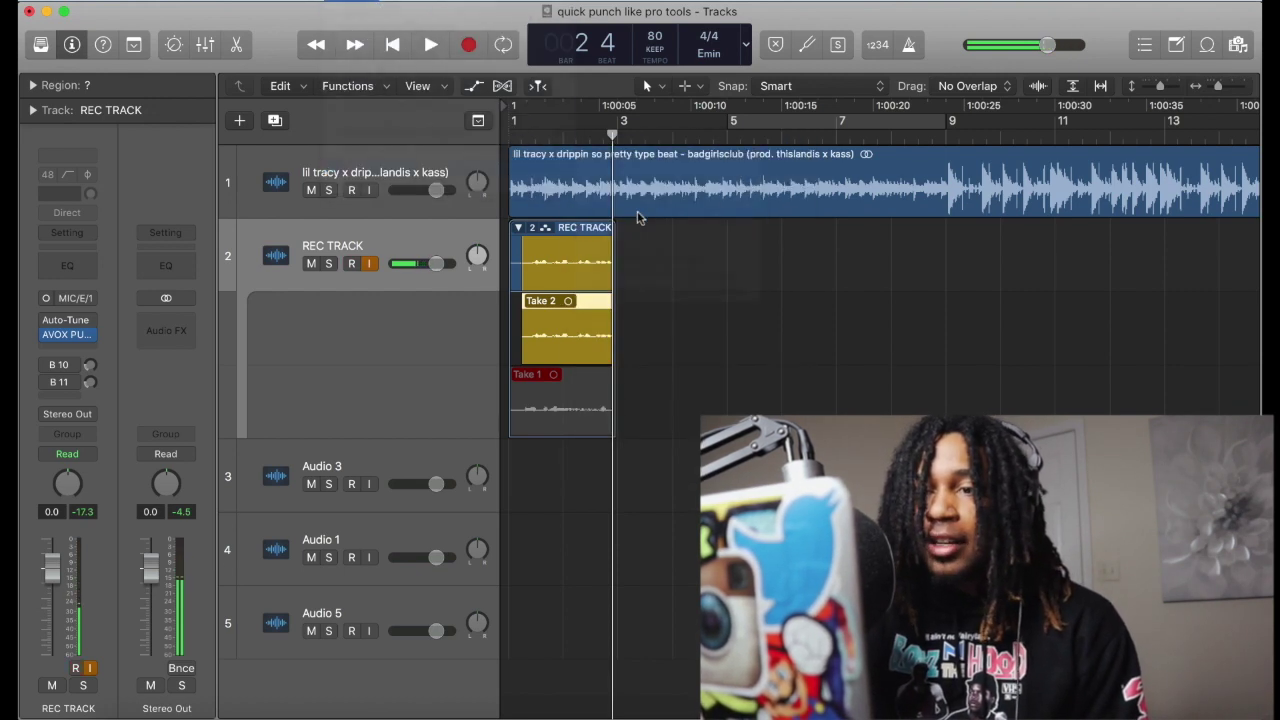
Step: Delete the take folder on REC TRACK along with its recorded audio file, and return the playhead to bar 1
{"action": "left_click", "coordinate": [606, 255]}
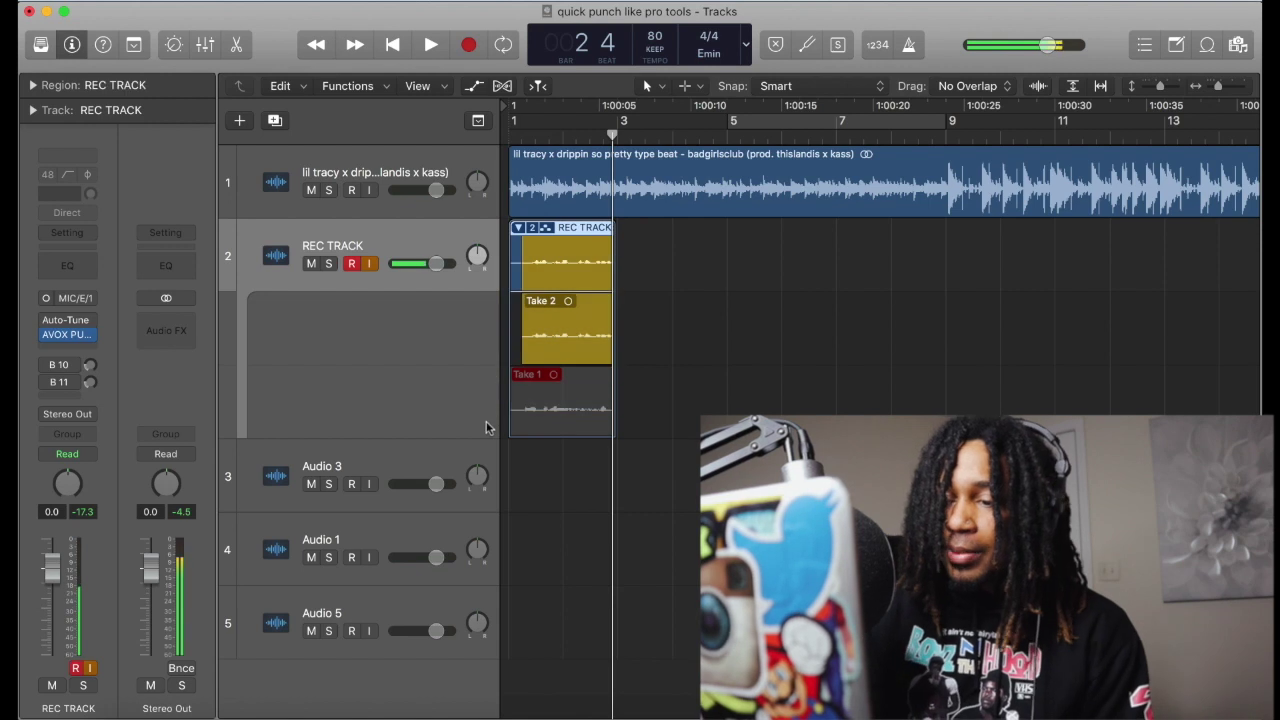
{"action": "key", "text": "Delete"}
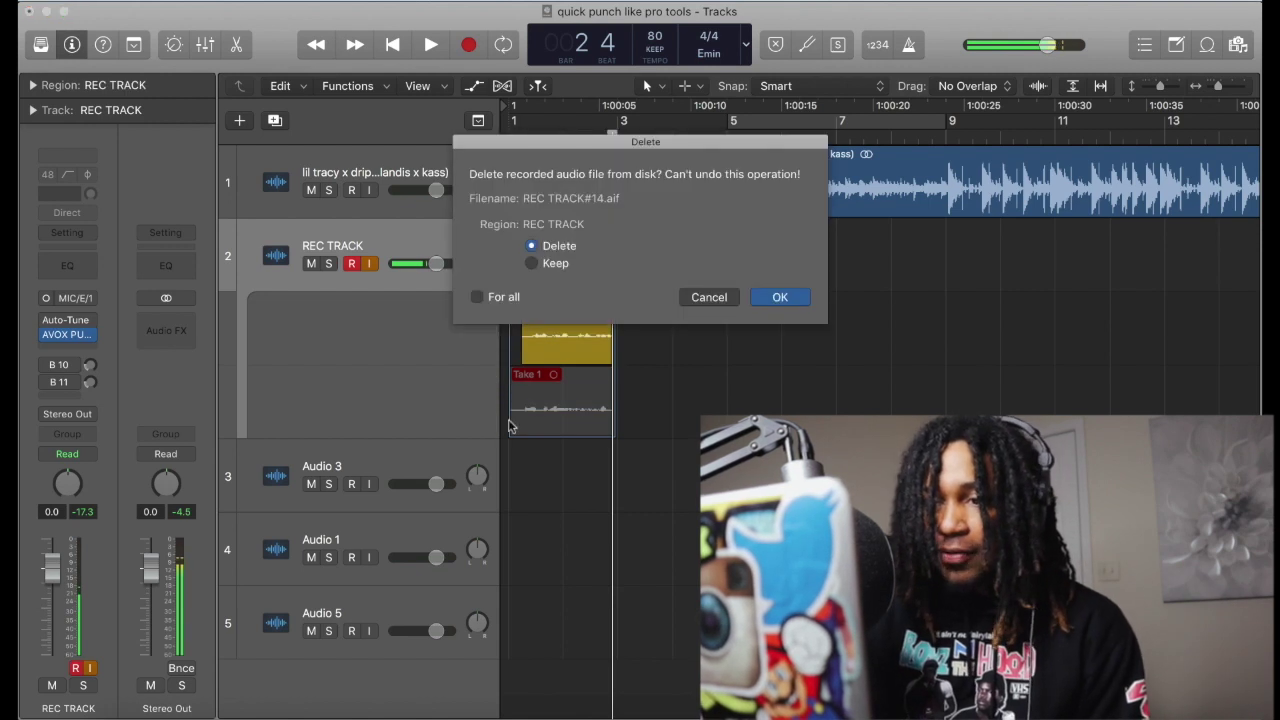
{"action": "left_click", "coordinate": [780, 298]}
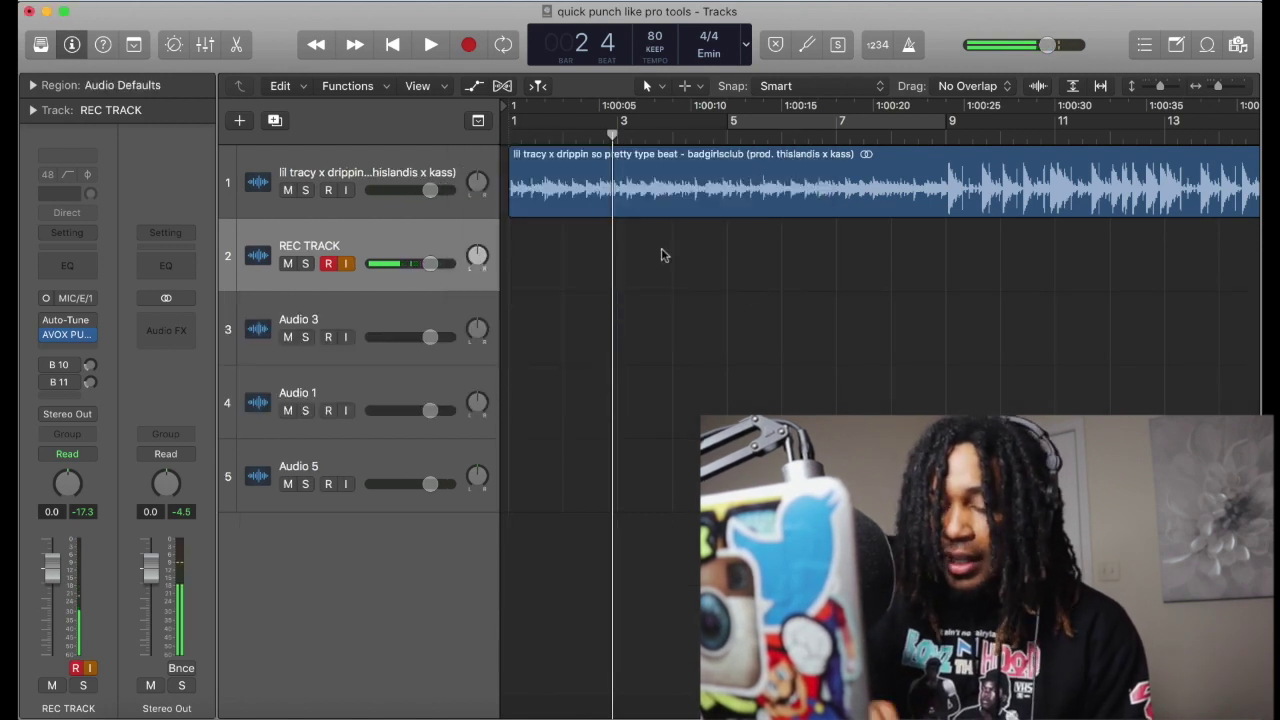
{"action": "key", "text": "Return"}
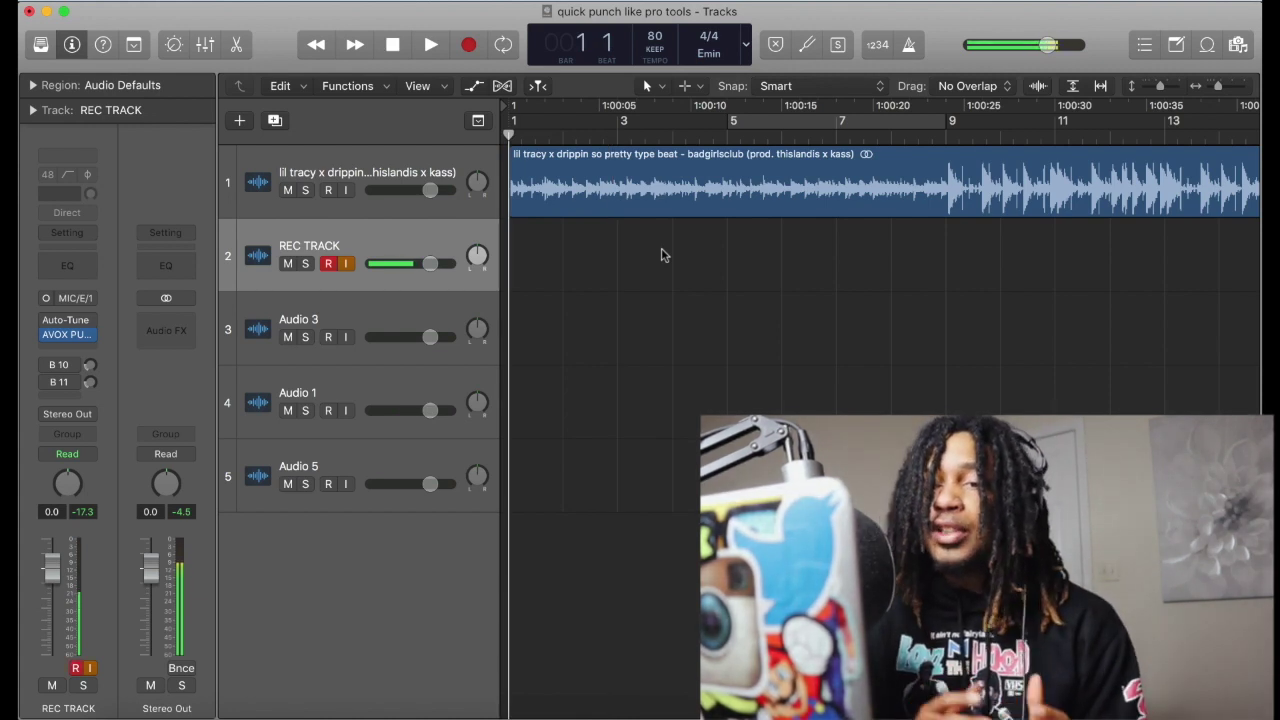
Step: Record a take on REC TRACK from about bar 8 to bar 11 and move its region to the Audio 3 track
{"action": "key", "text": "alt+r"}
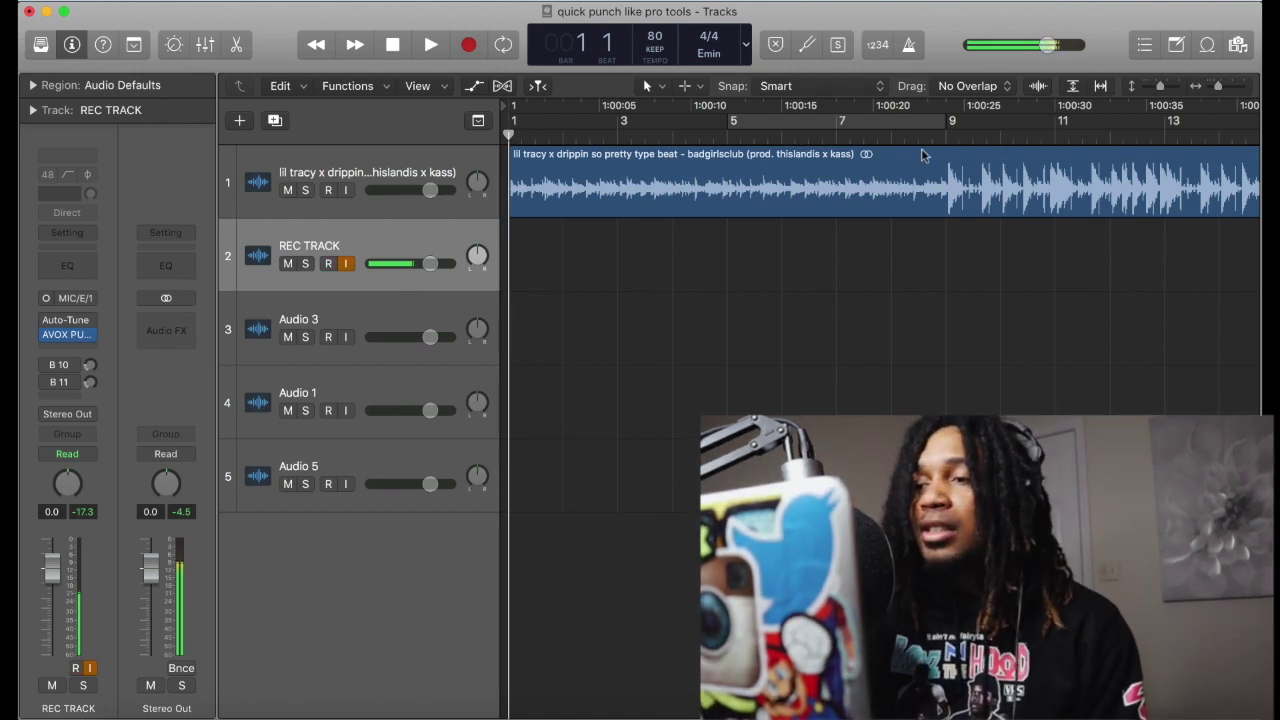
{"action": "left_click", "coordinate": [892, 137]}
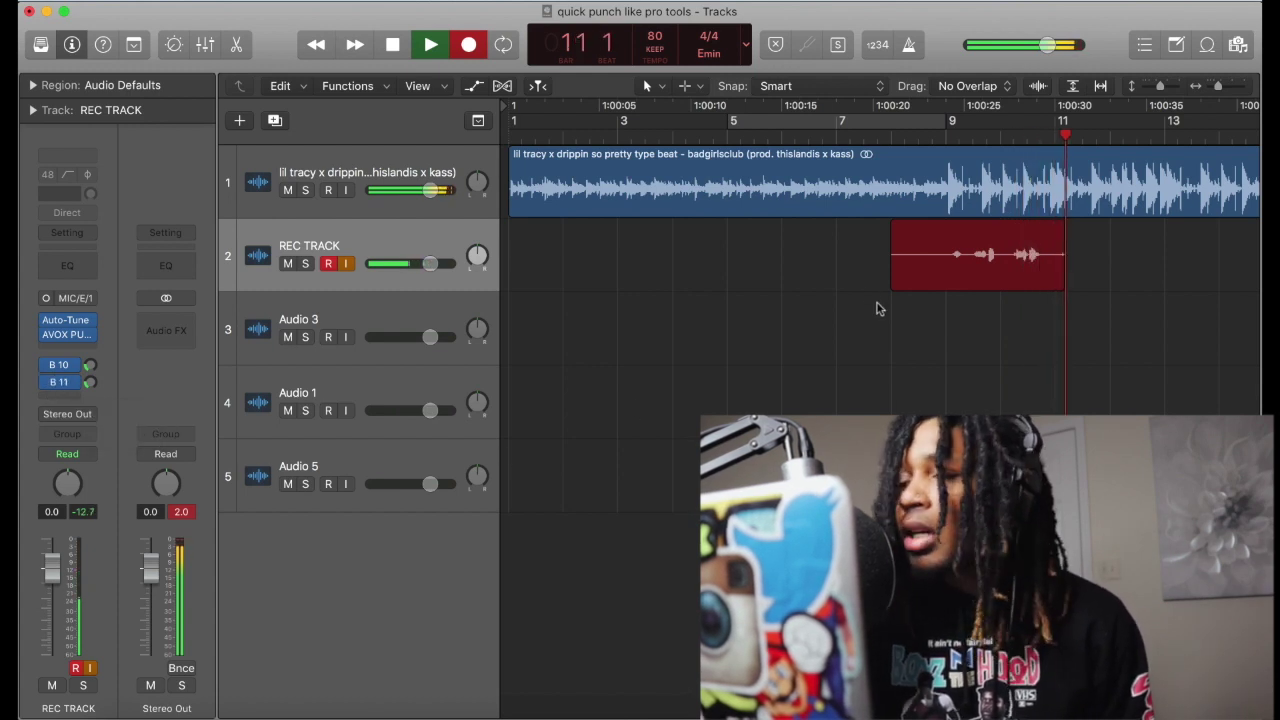
{"action": "key", "text": "space"}
{"action": "left_click_drag", "start_coordinate": [987, 280], "coordinate": [987, 313]}
Step: Punch in a take on REC TRACK during playback from bar 8 to about bar 13 and move its region to the Audio 1 track
{"action": "key", "text": "shift+space"}
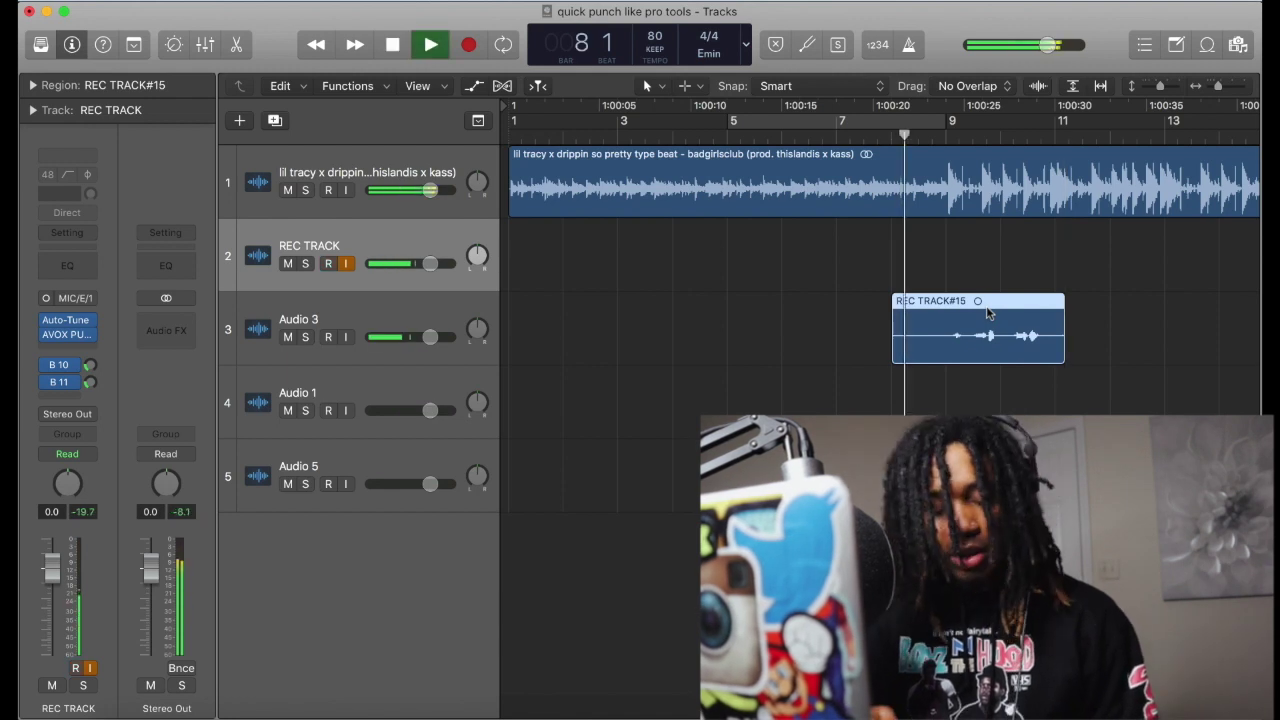
{"action": "key", "text": "r"}
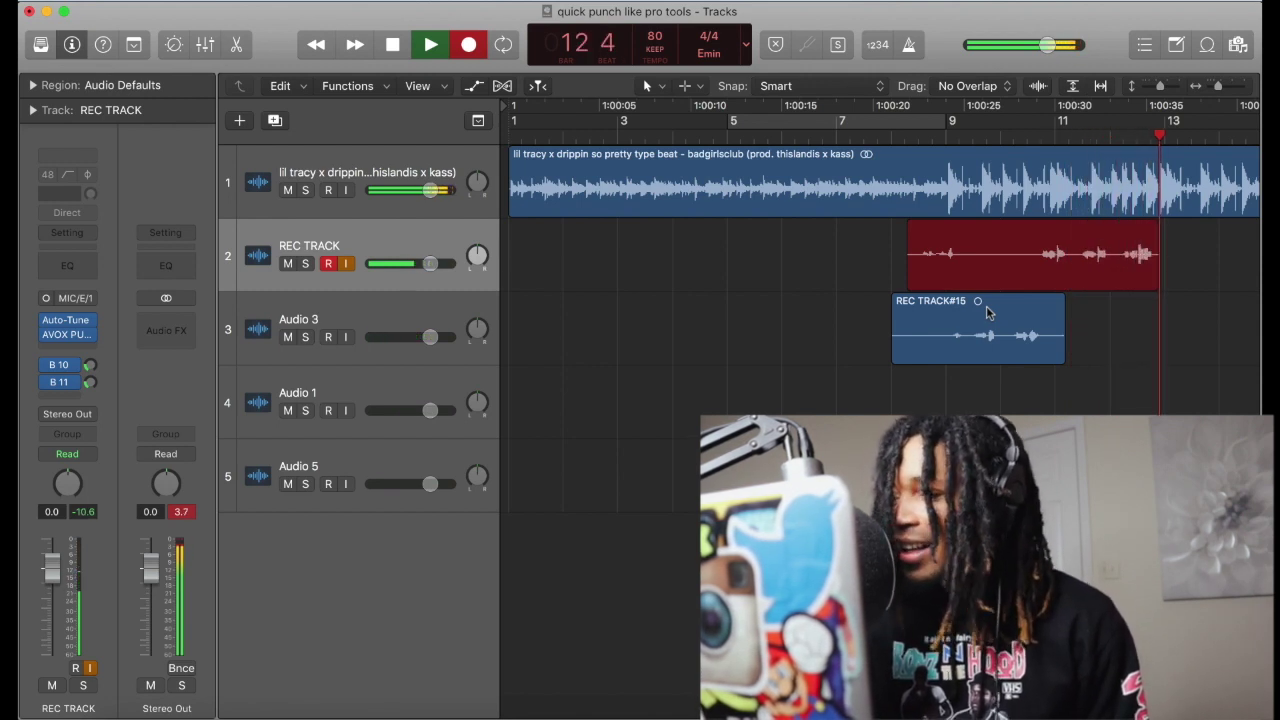
{"action": "key", "text": "space"}
{"action": "left_click_drag", "start_coordinate": [1078, 289], "coordinate": [1078, 377]}
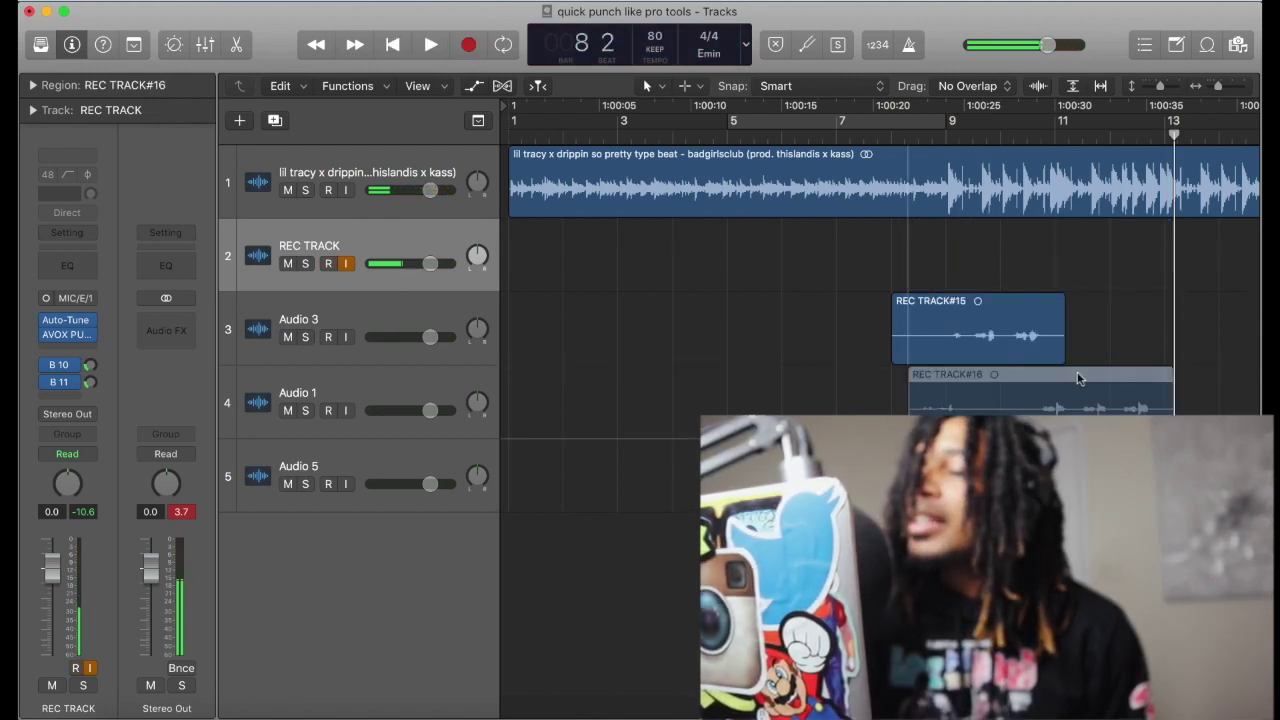
Step: Punch in a series of overlapping takes on REC TRACK from about bar 8, leaving each on a track alternative
{"action": "key", "text": "space"}
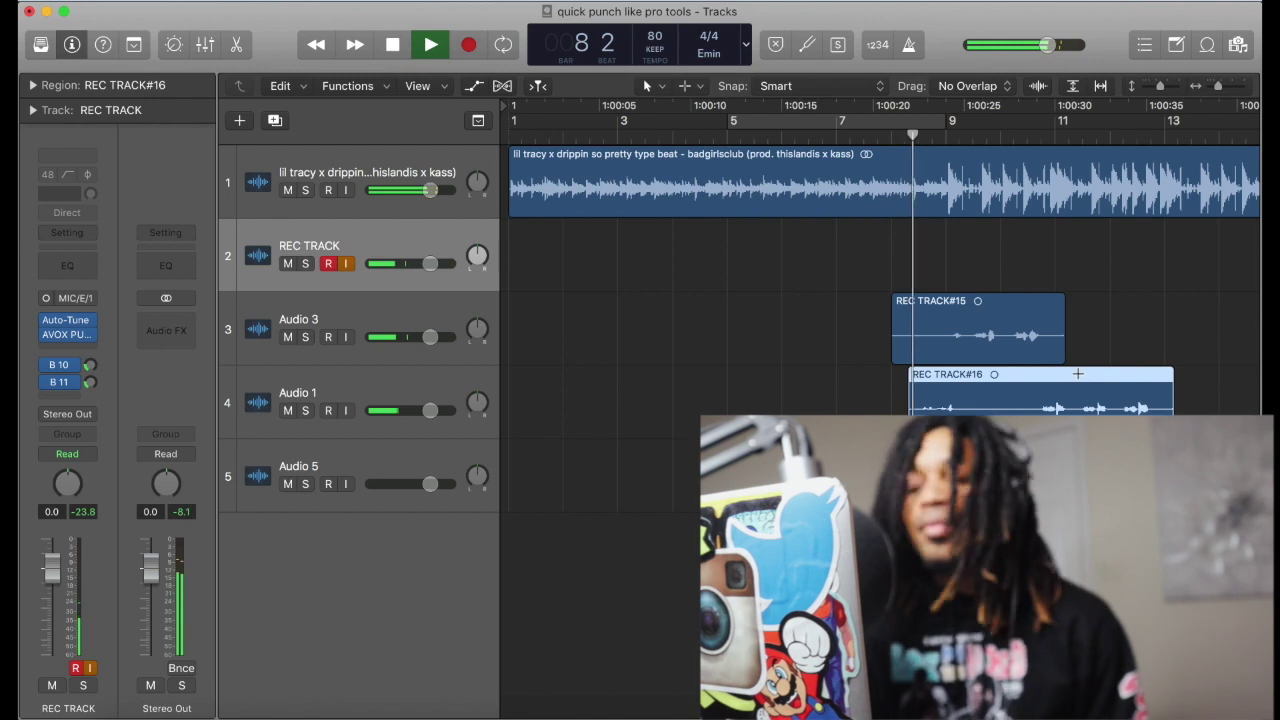
{"action": "key", "text": "r"}
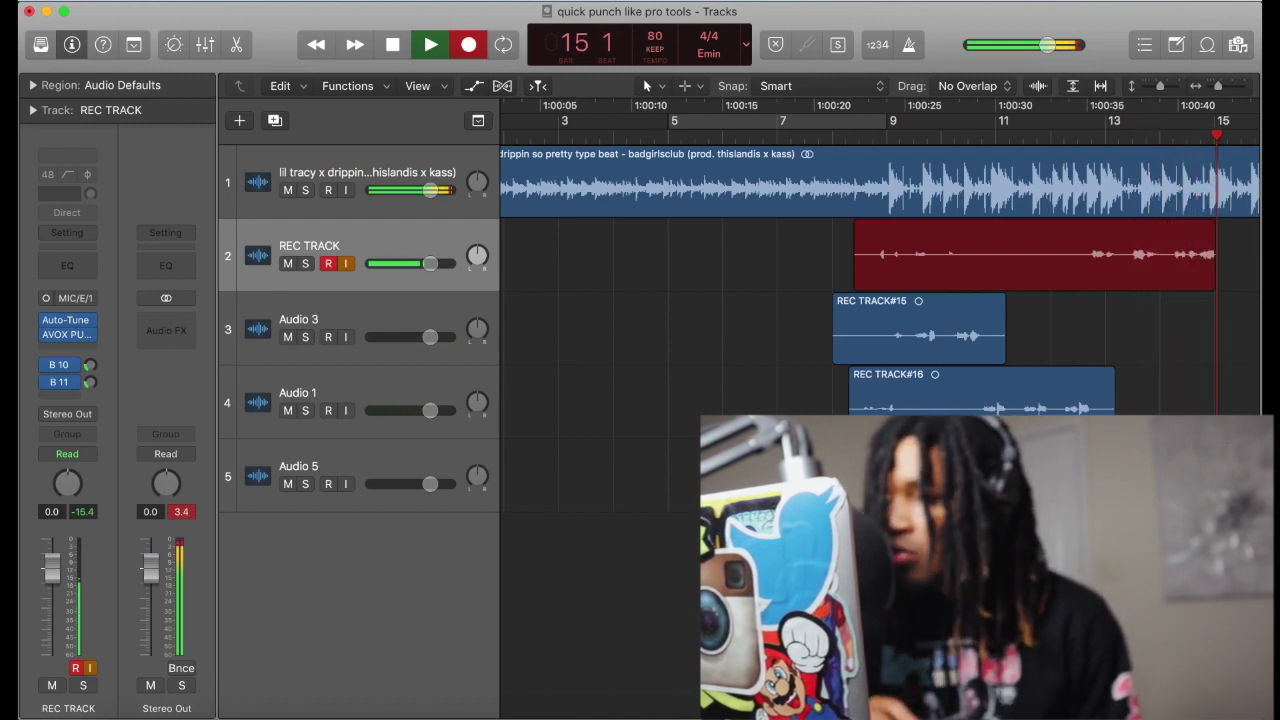
{"action": "key", "text": "space"}
{"action": "key", "text": "space"}
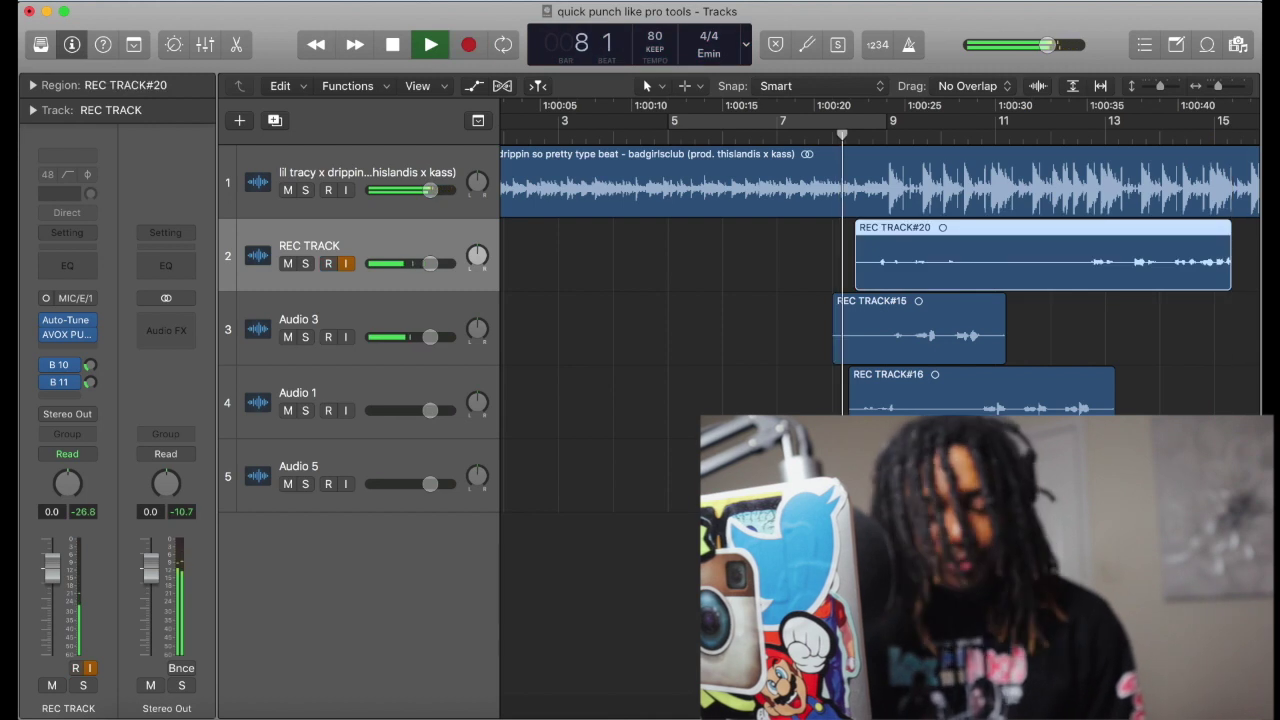
{"action": "key", "text": "r"}
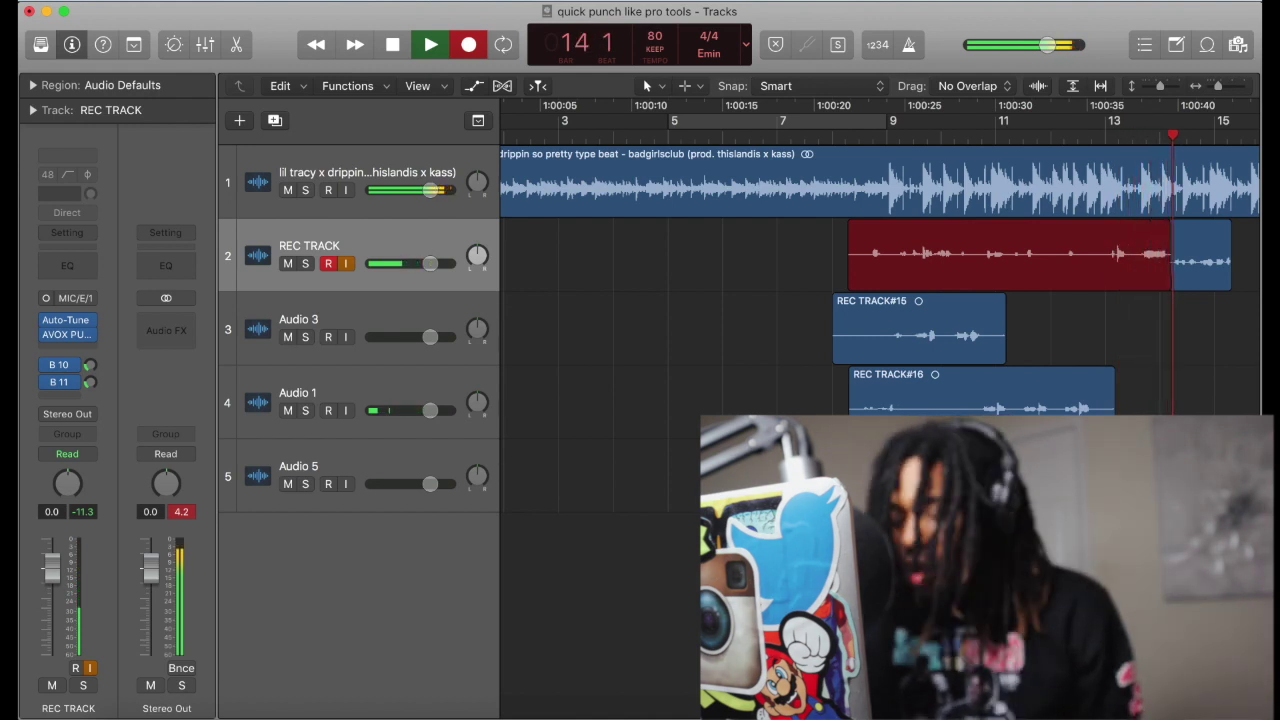
{"action": "key", "text": "space"}
{"action": "key", "text": "r"}
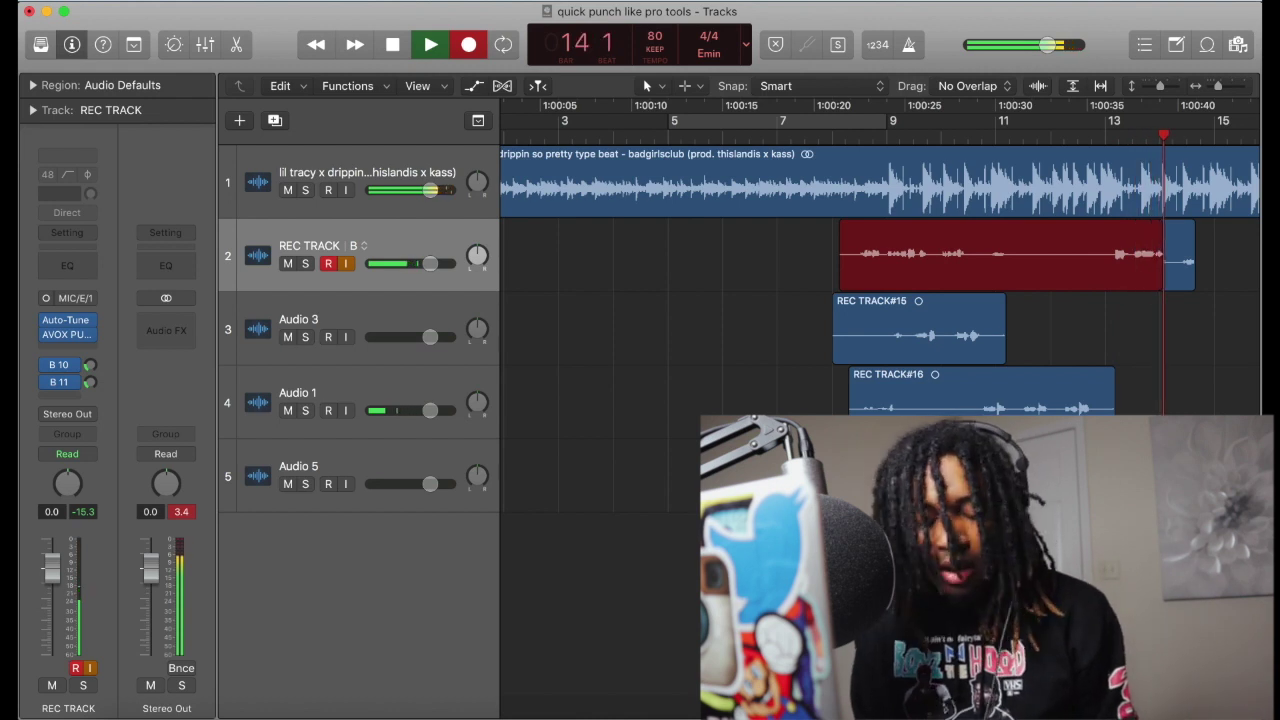
{"action": "key", "text": "space"}
Step: Record another take on REC TRACK, keep it on Audio 3 and extend its start to position 12 2 1 1
{"action": "key", "text": "r"}
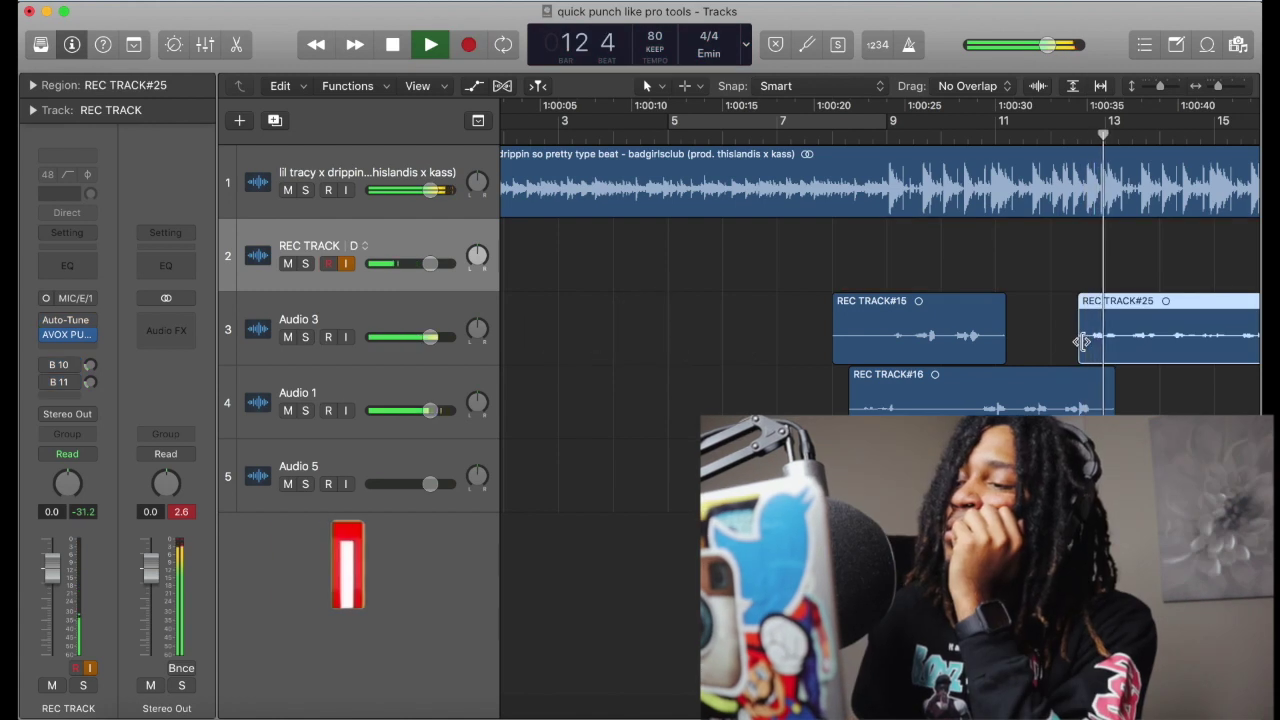
{"action": "left_click_drag", "start_coordinate": [1081, 338], "coordinate": [1064, 346]}
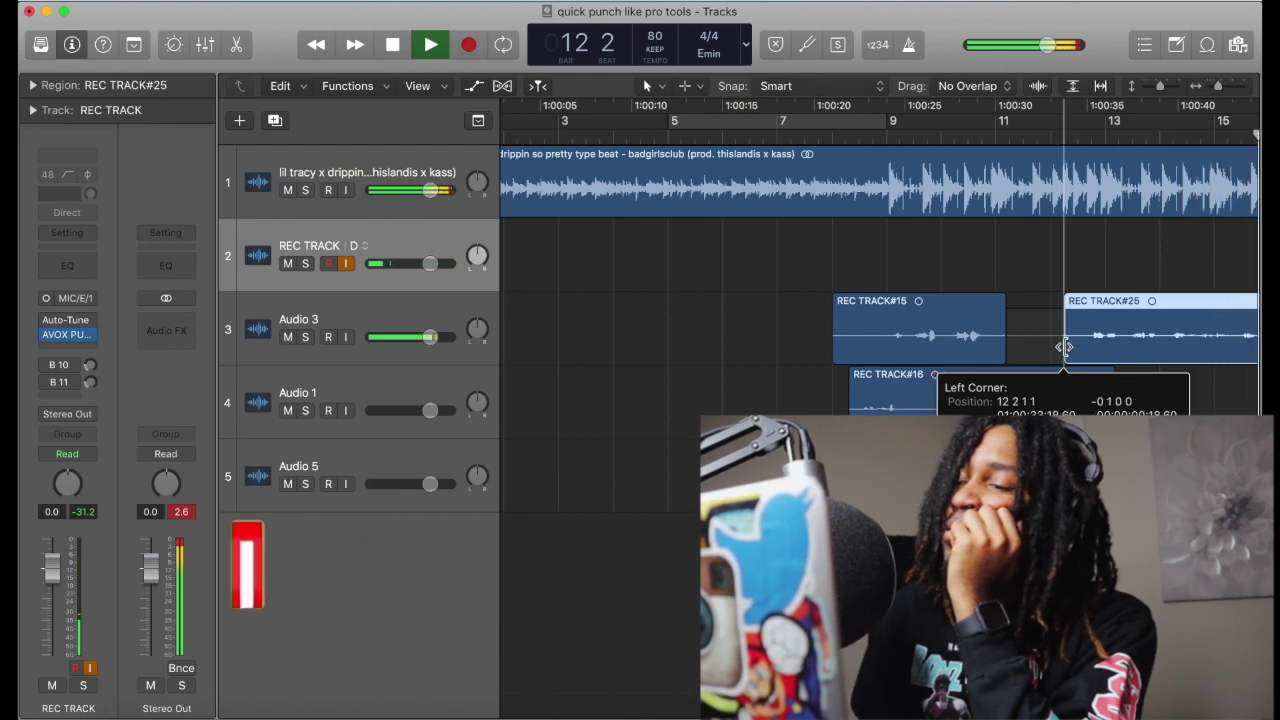
{"action": "key", "text": "space"}
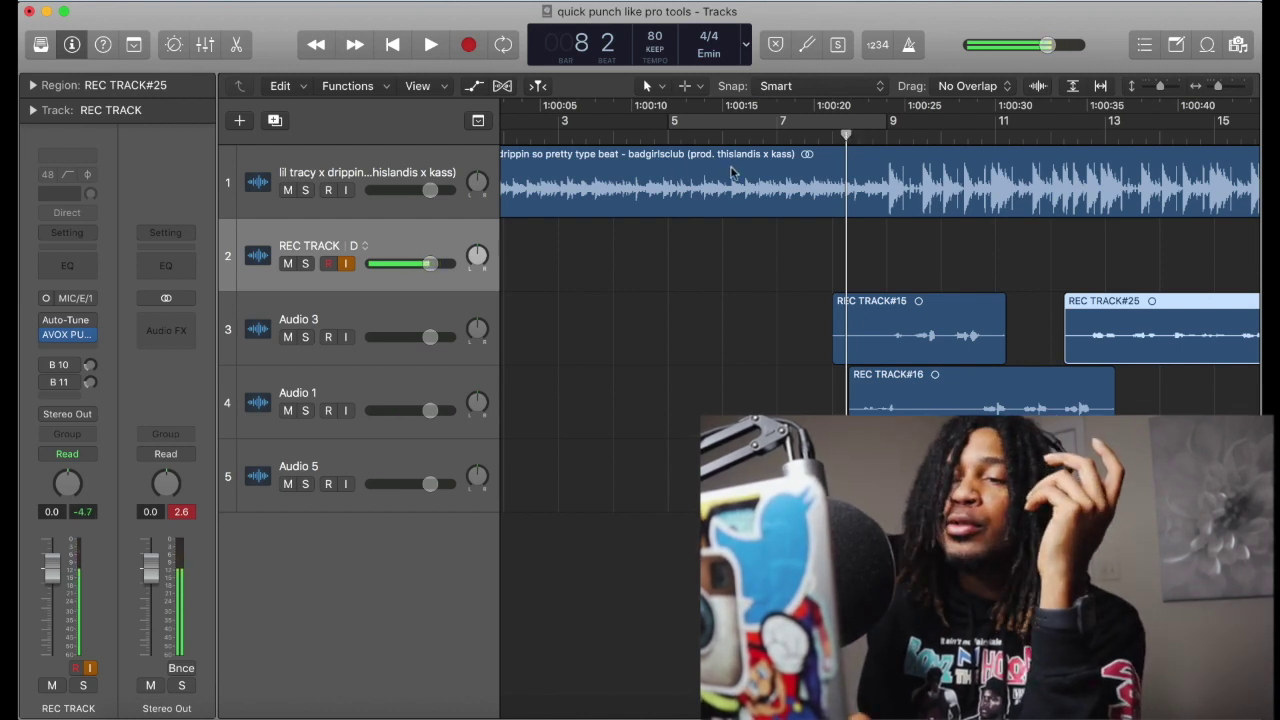
Step: With the beat track muted, record a take on REC TRACK from bar 4 beat 2 to bar 6 beat 3 and move it to Audio 3
{"action": "left_click", "coordinate": [630, 128]}
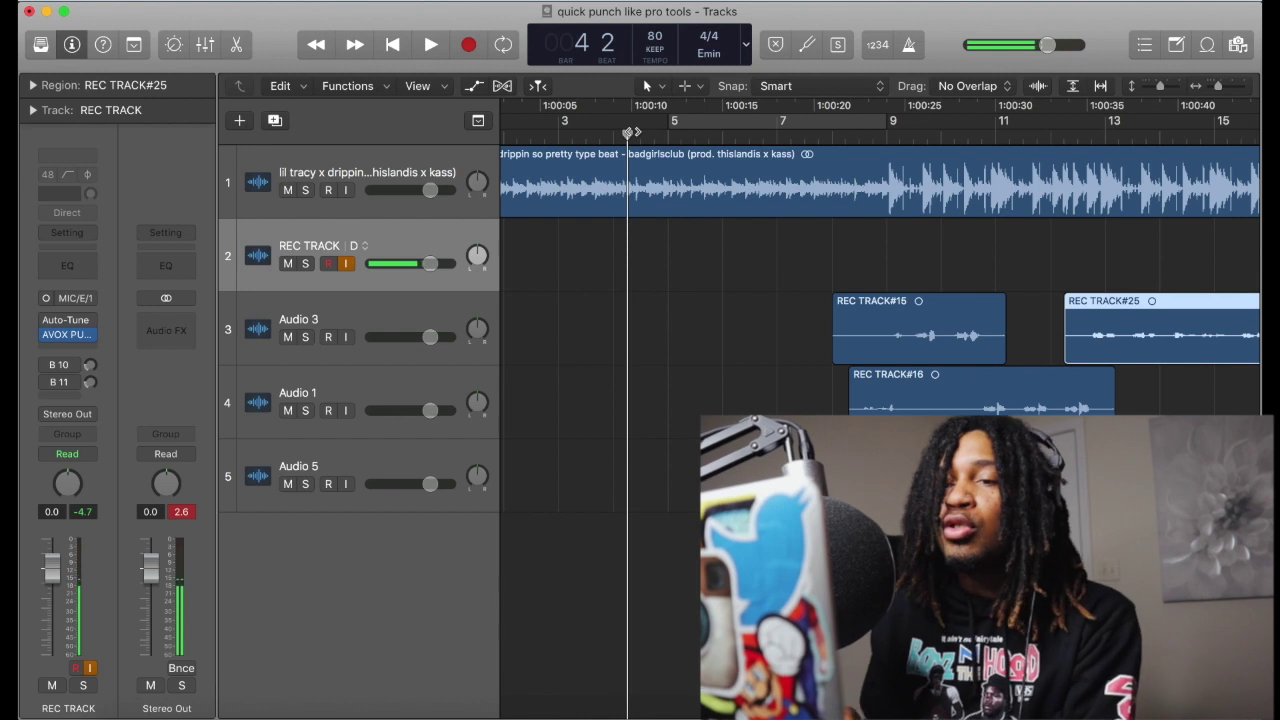
{"action": "left_click", "coordinate": [287, 190]}
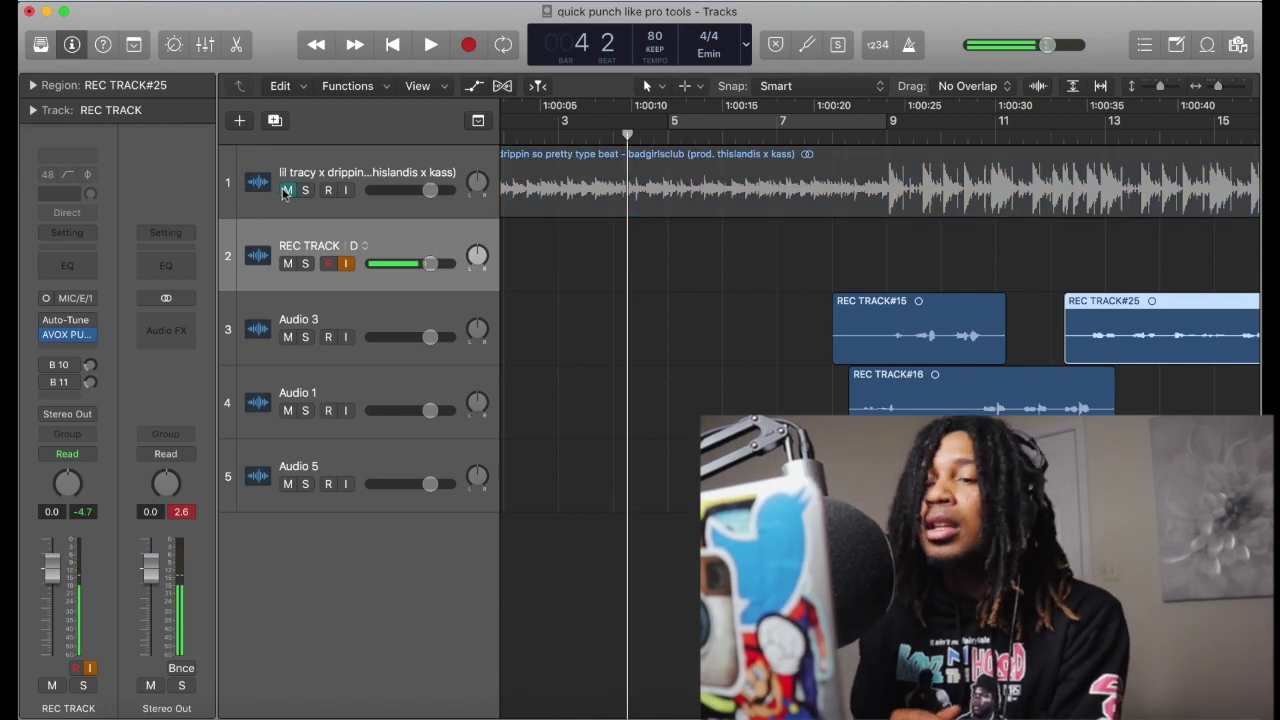
{"action": "key", "text": "r"}
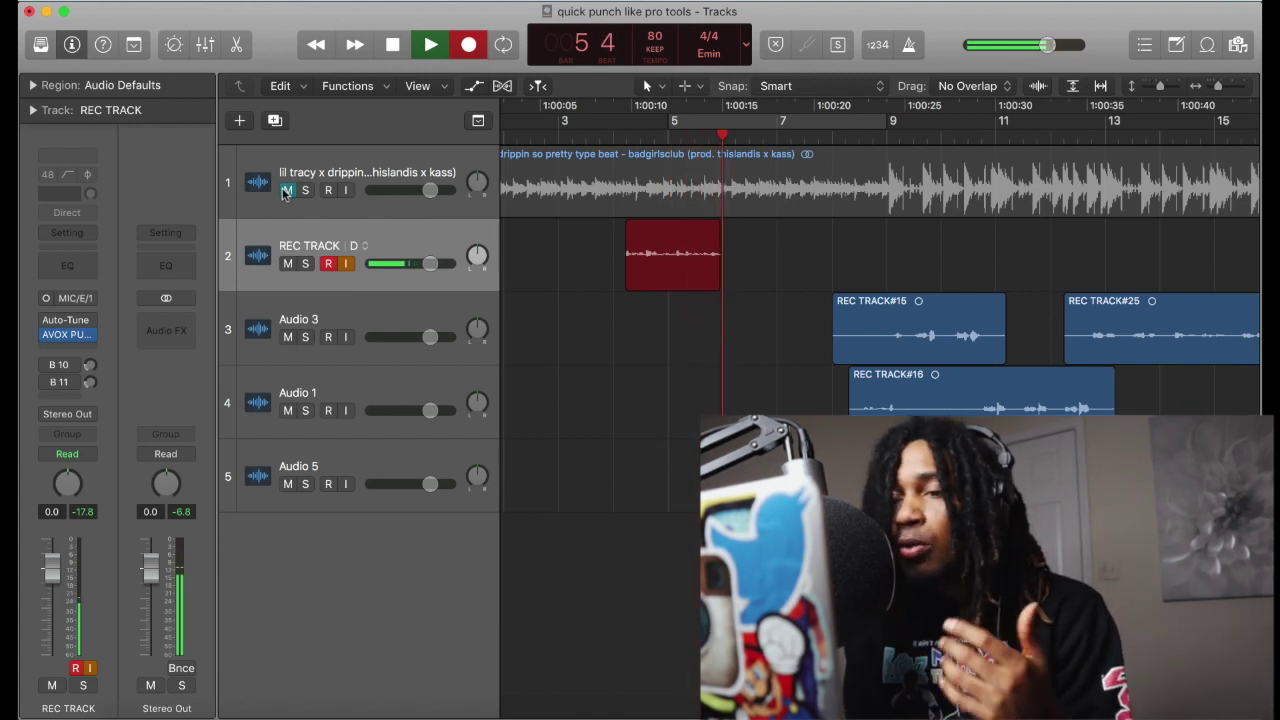
{"action": "key", "text": "space"}
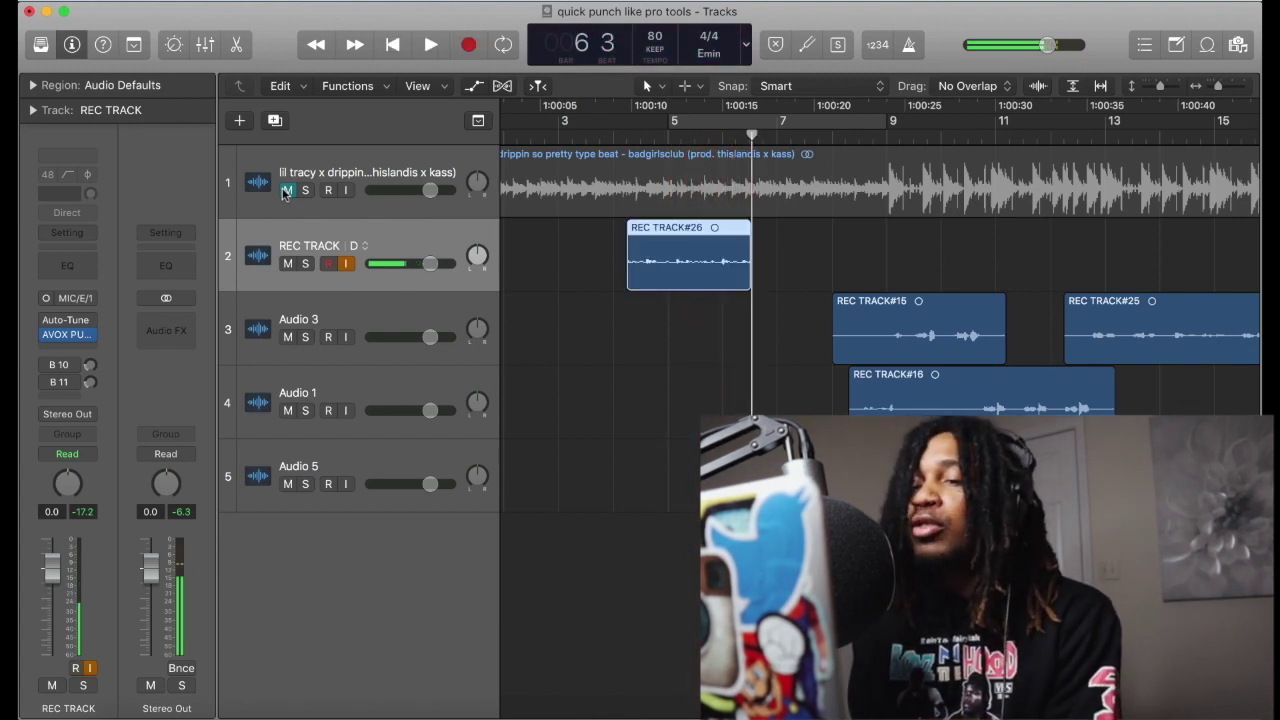
{"action": "left_click_drag", "start_coordinate": [679, 293], "coordinate": [679, 336]}
Step: Punch in a follow-up take on REC TRACK, then trim its start and place it on Audio 3 directly after the region from bar 4
{"action": "key", "text": "shift+space"}
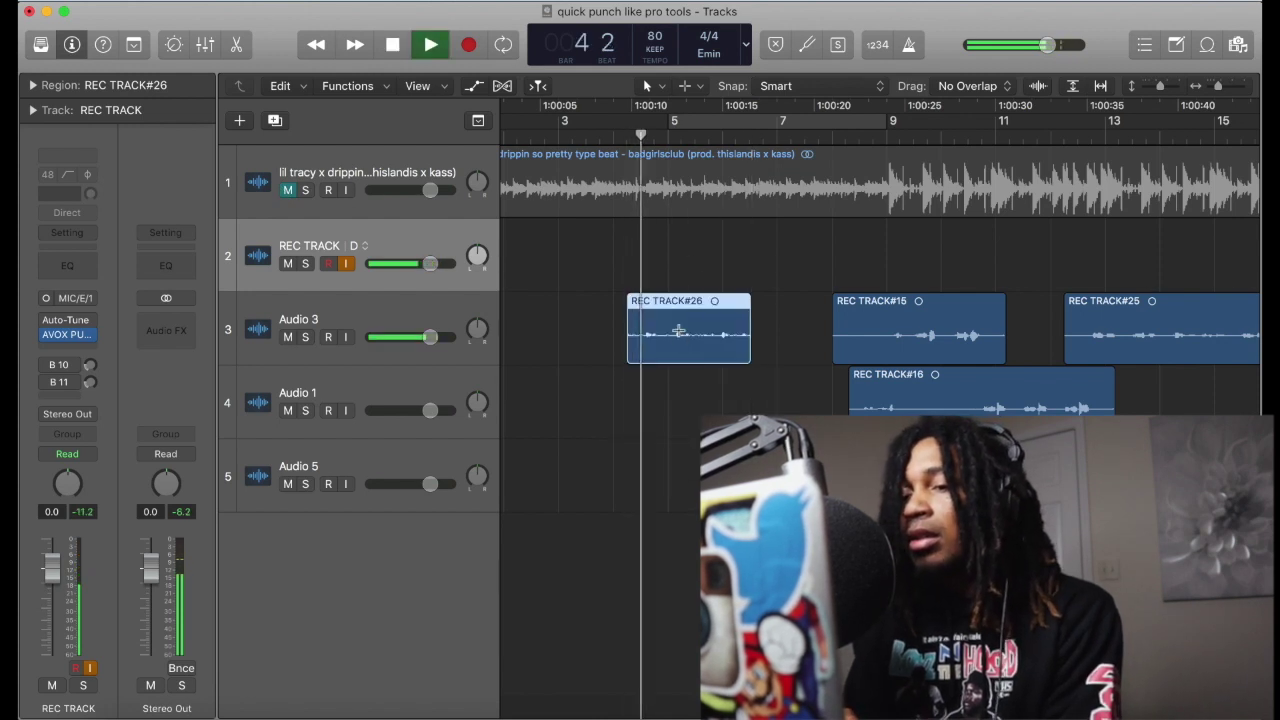
{"action": "key", "text": "r"}
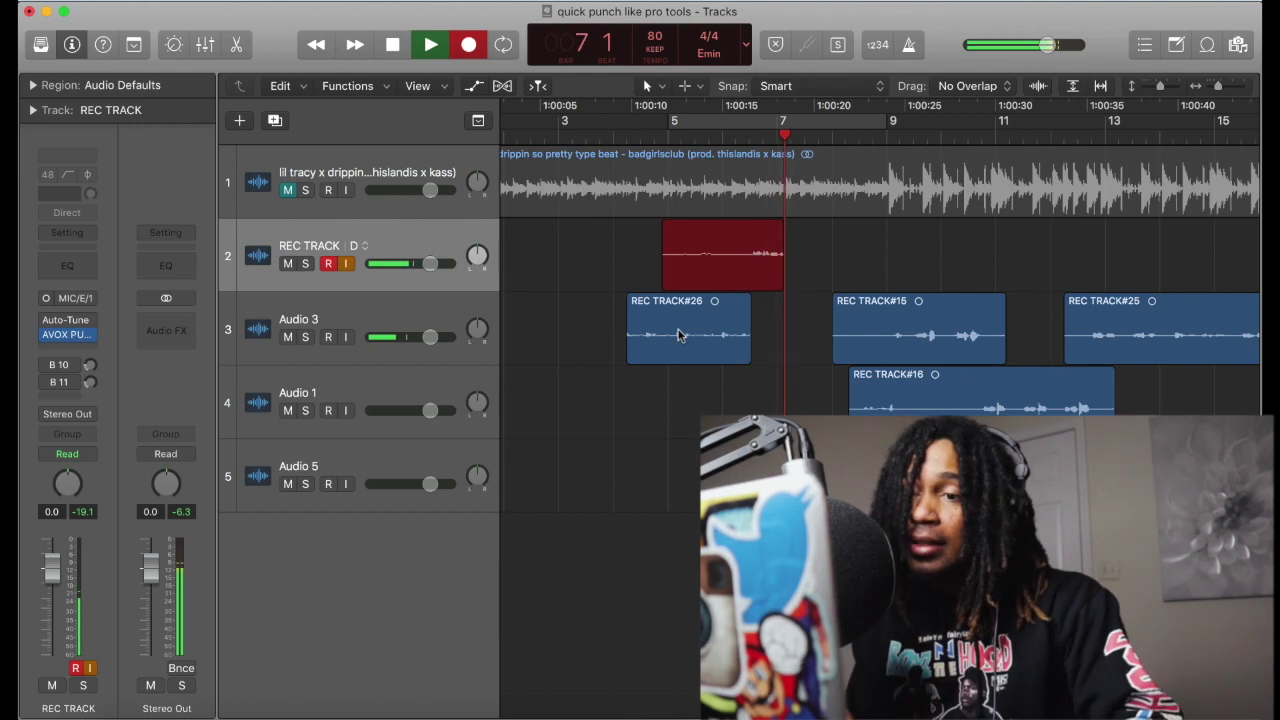
{"action": "key", "text": "space"}
{"action": "left_click_drag", "start_coordinate": [683, 275], "coordinate": [775, 320]}
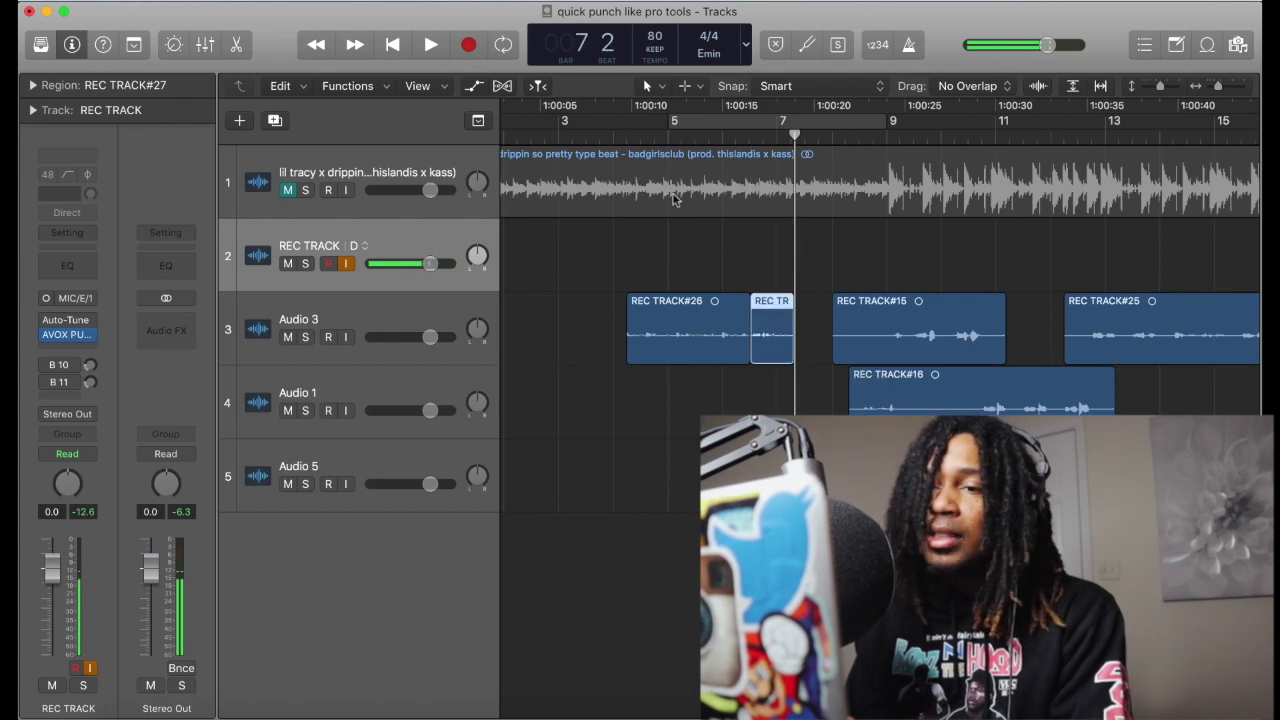
Step: Punch in a take on REC TRACK from about bar 4 to bar 9, trimming the start of REC TRACK#15 on Audio 3 to about bar 9 while recording
{"action": "left_click", "coordinate": [660, 142]}
{"action": "left_click", "coordinate": [580, 136]}
{"action": "key", "text": "space"}
{"action": "key", "text": "r"}
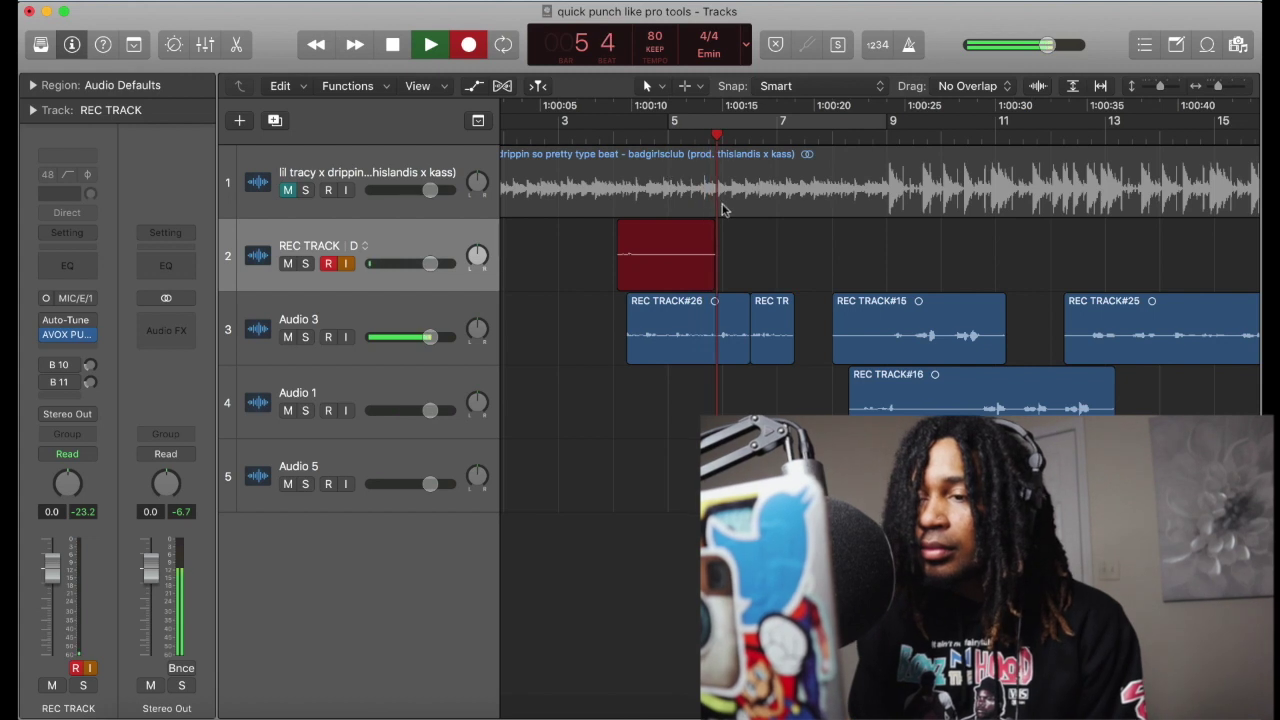
{"action": "left_click_drag", "start_coordinate": [838, 340], "coordinate": [892, 349]}
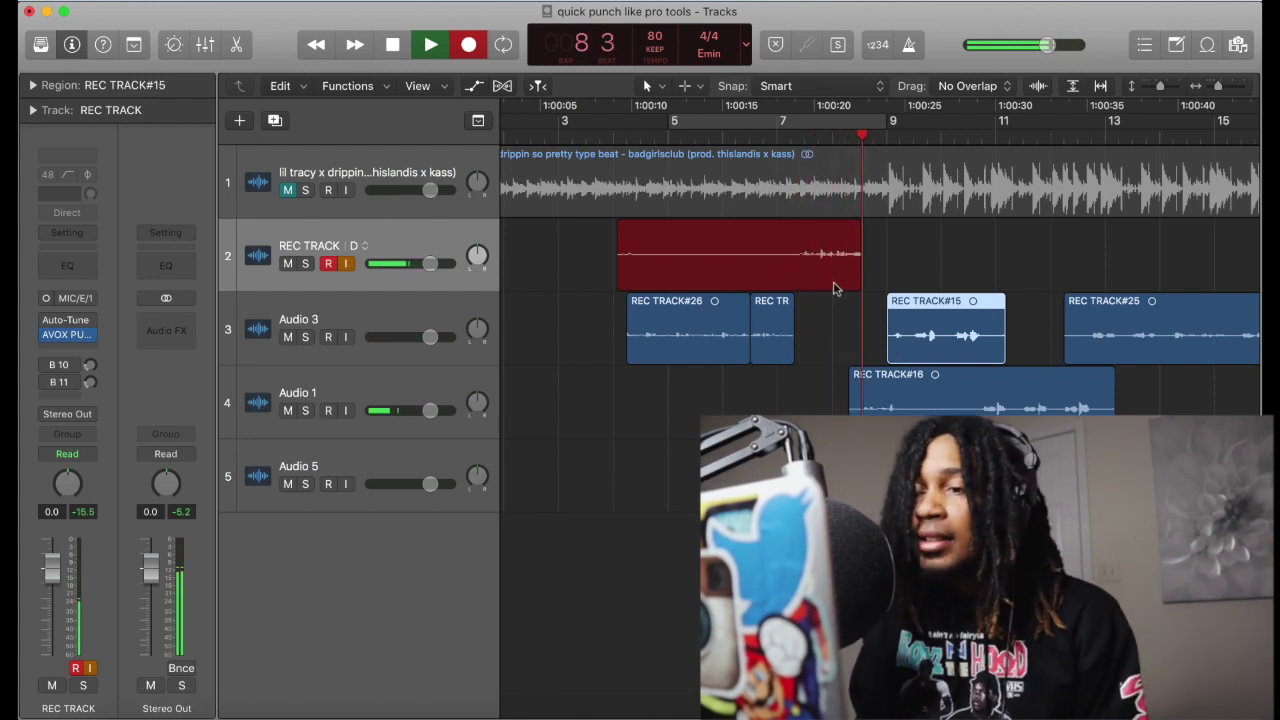
{"action": "key", "text": "space"}
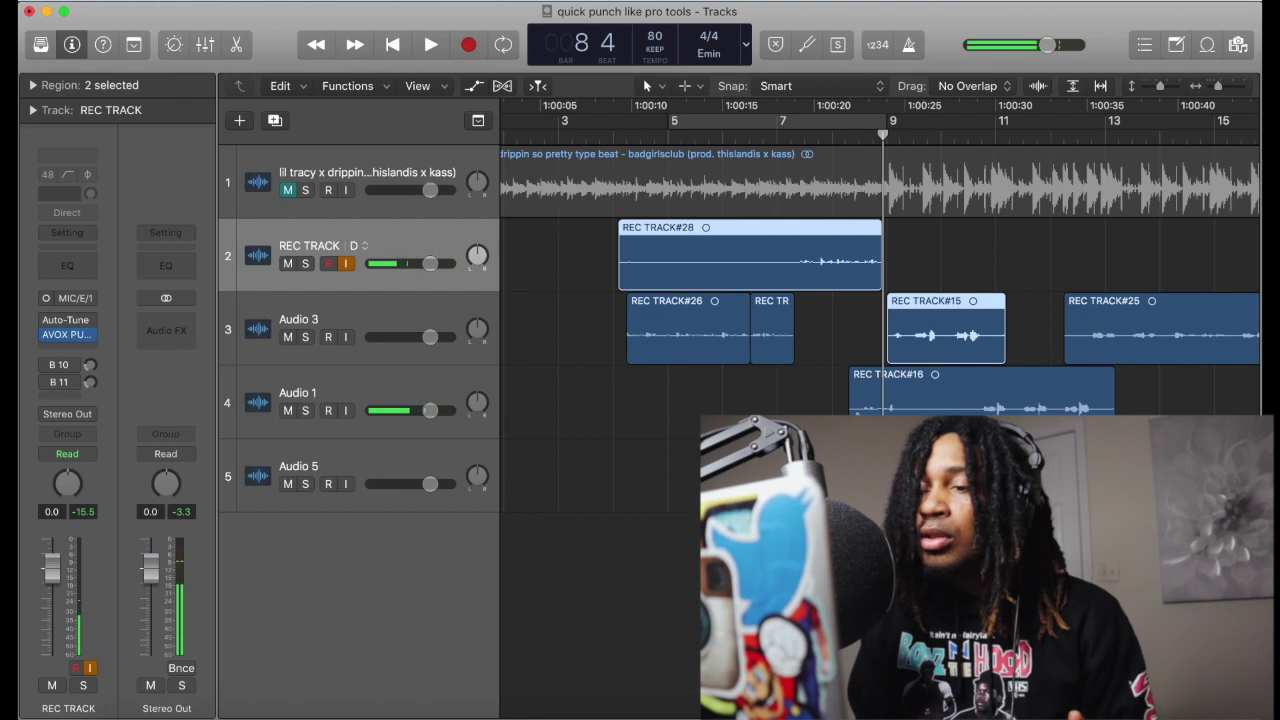
Step: Trim the starts of REC TRACK#16 and the newest take, and place the newest take on Audio 3 just before the bar 9 region
{"action": "left_click_drag", "start_coordinate": [851, 405], "coordinate": [908, 405]}
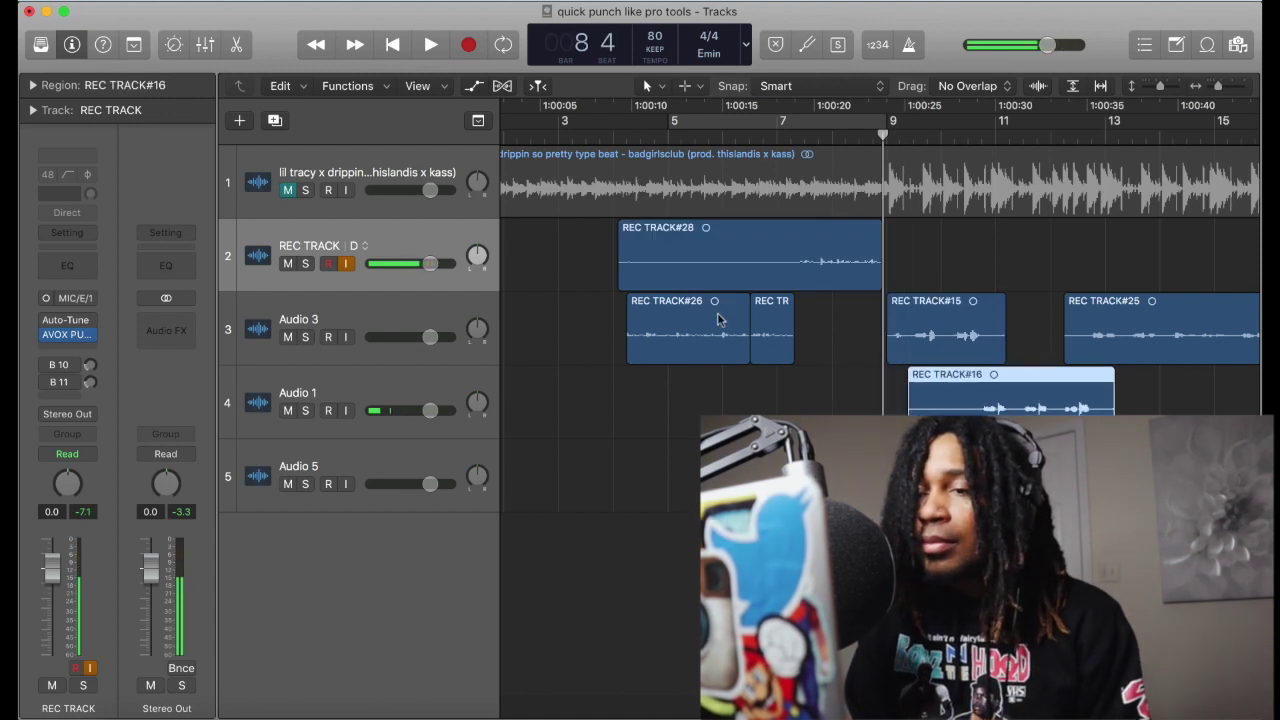
{"action": "left_click_drag", "start_coordinate": [625, 268], "coordinate": [798, 306]}
{"action": "left_click_drag", "start_coordinate": [835, 255], "coordinate": [840, 318]}
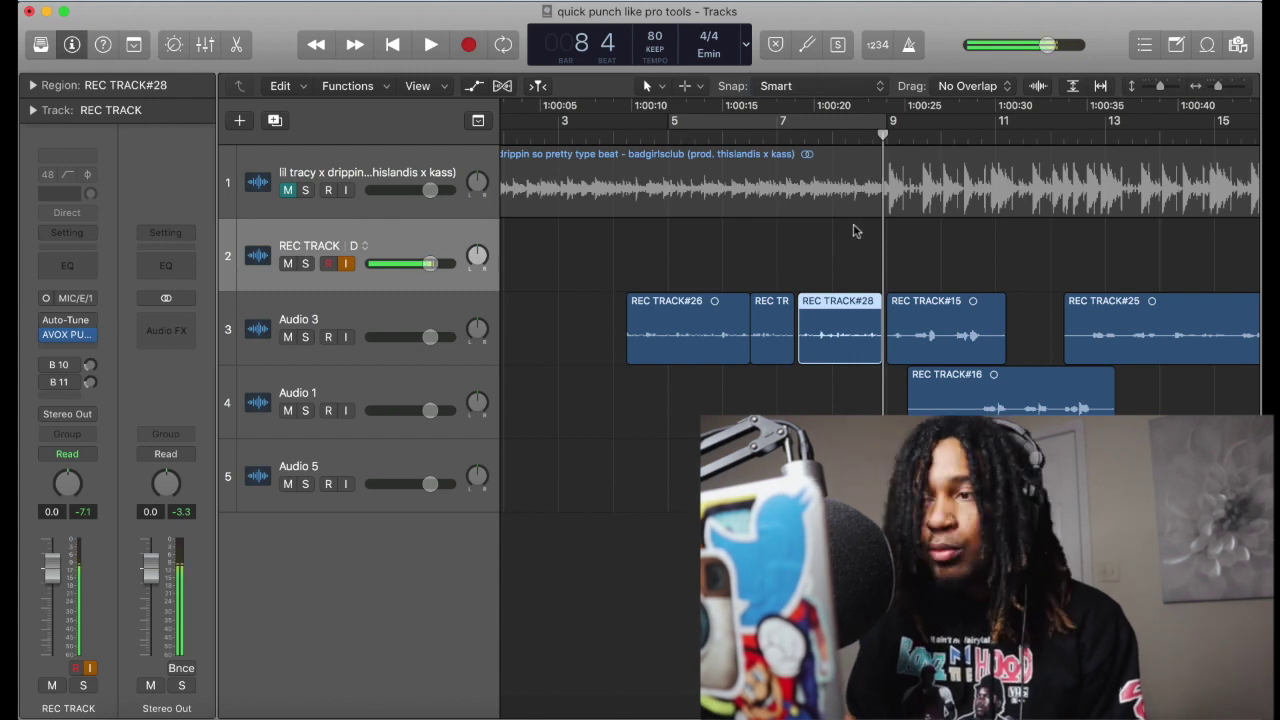
{"action": "left_click_drag", "start_coordinate": [1222, 86], "coordinate": [1231, 86]}
{"action": "scroll", "coordinate": [946, 326], "scroll_direction": "left", "scroll_amount": 2}
{"action": "left_click_drag", "start_coordinate": [705, 317], "coordinate": [705, 320]}
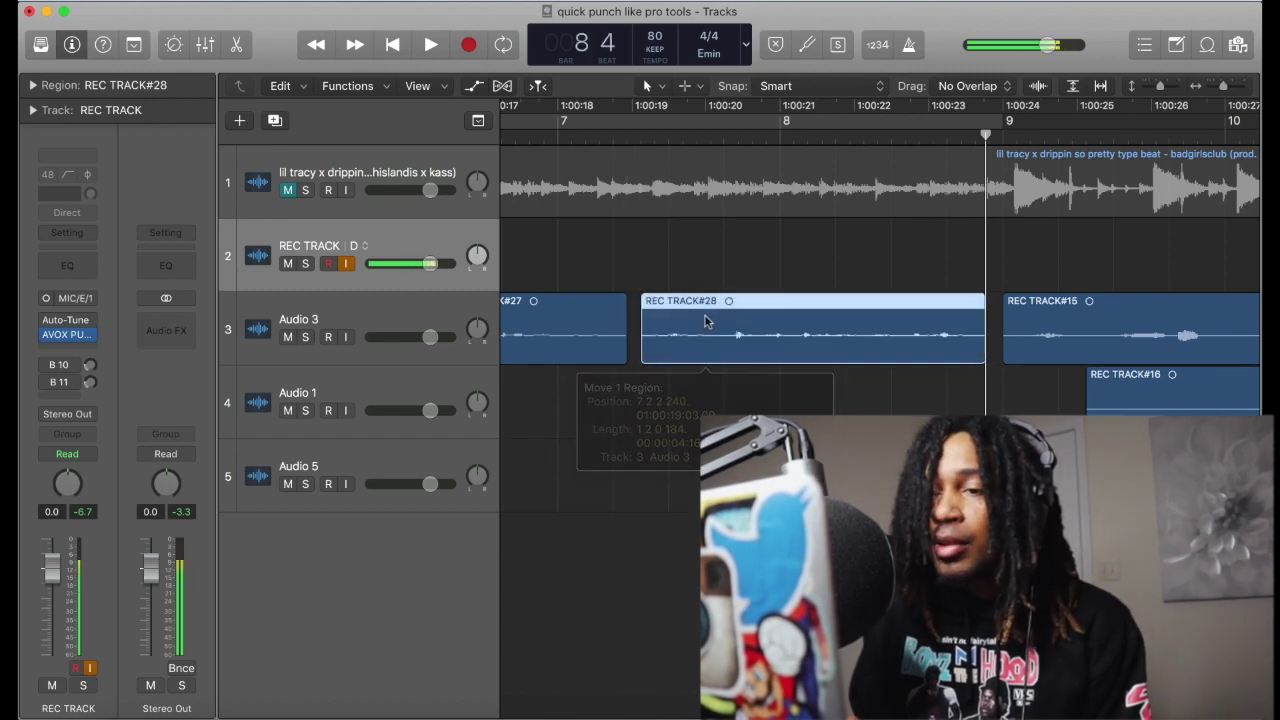
Step: Play back the assembled takes on Audio 3 from bar 4 beat 2 to about bar 9
{"action": "left_click_drag", "start_coordinate": [1234, 87], "coordinate": [1214, 88]}
{"action": "left_click", "coordinate": [604, 131]}
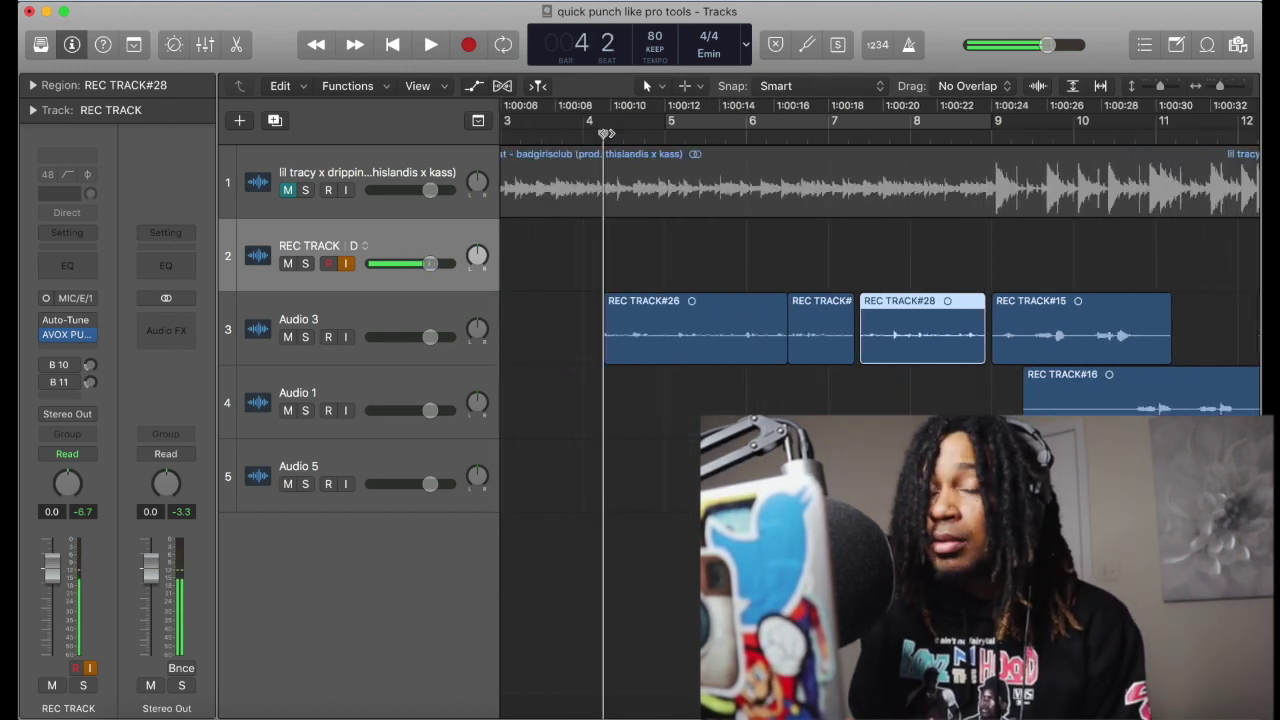
{"action": "key", "text": "space"}
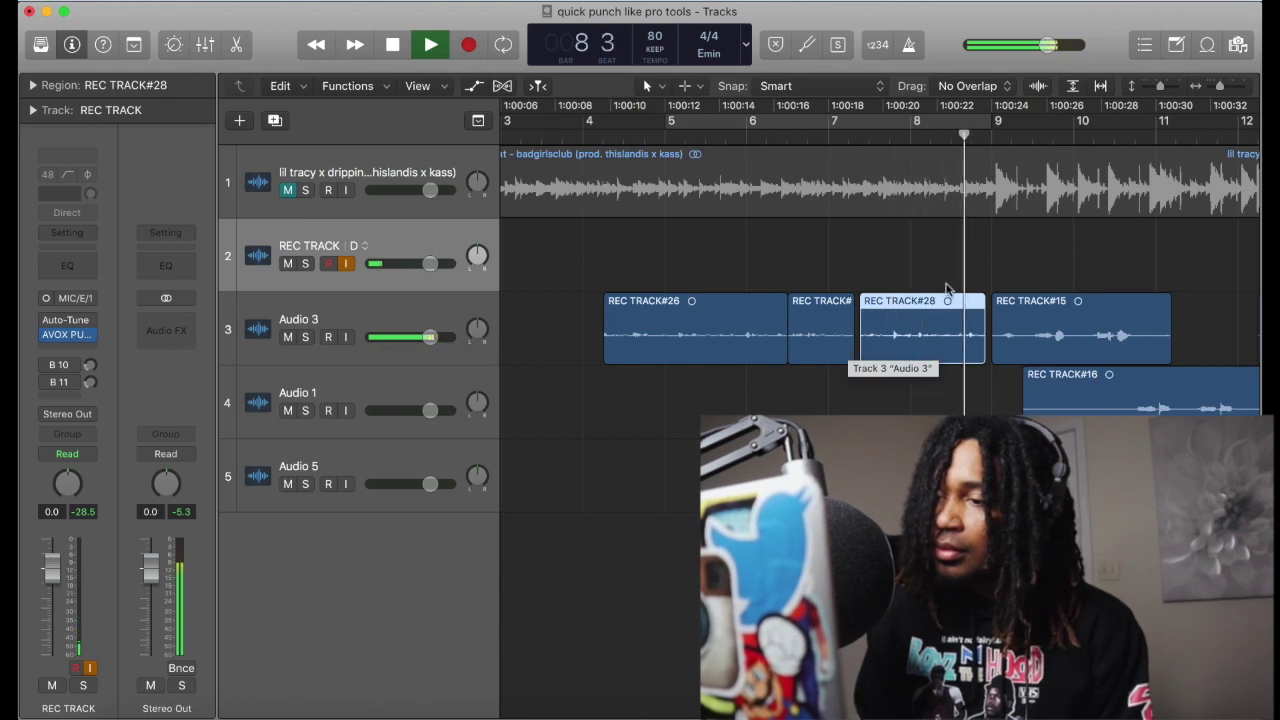
{"action": "key", "text": "space"}
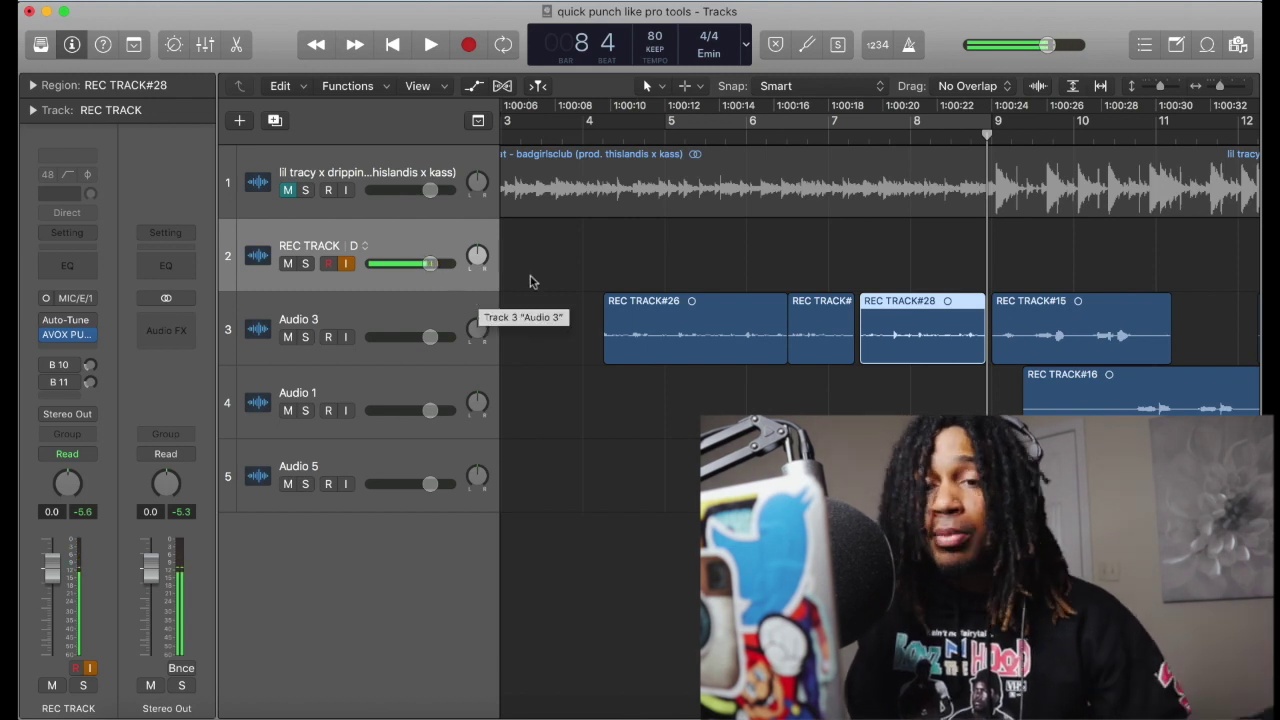
Step: Return the playhead to bar 4 and review the list of track alternatives on REC TRACK
{"action": "left_click", "coordinate": [583, 138]}
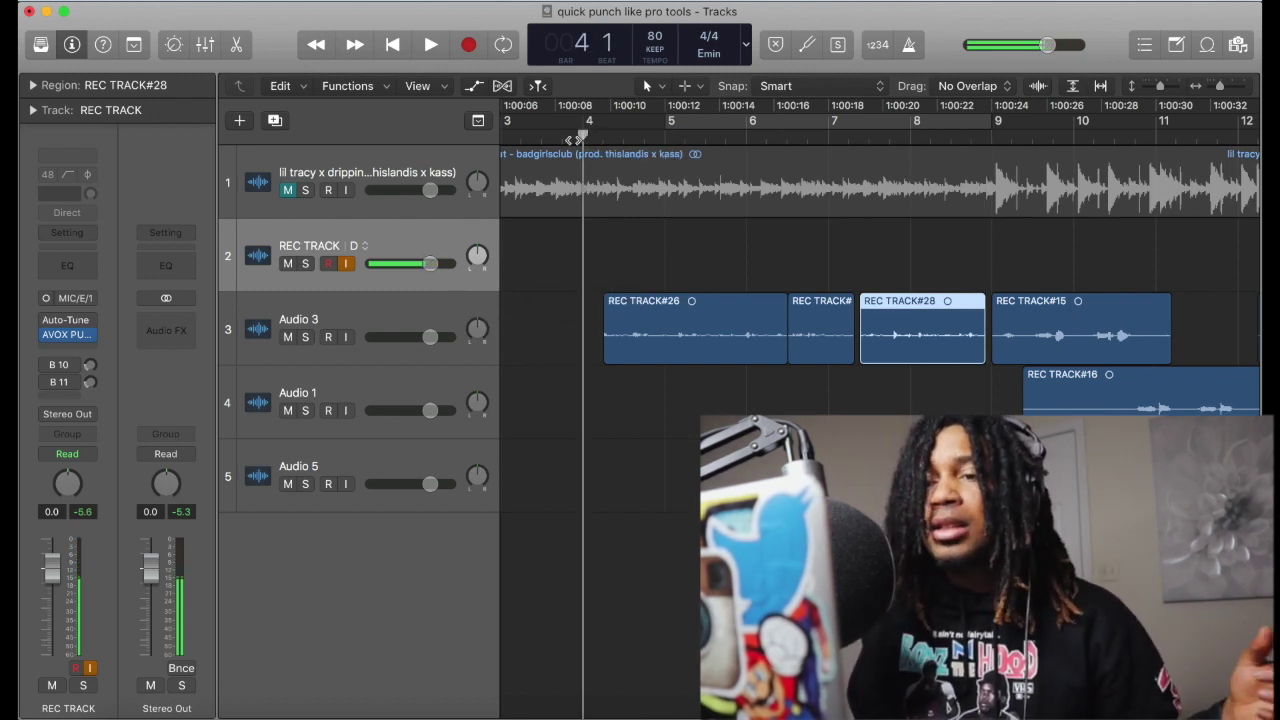
{"action": "left_click", "coordinate": [355, 242]}
{"action": "left_click", "coordinate": [357, 245]}
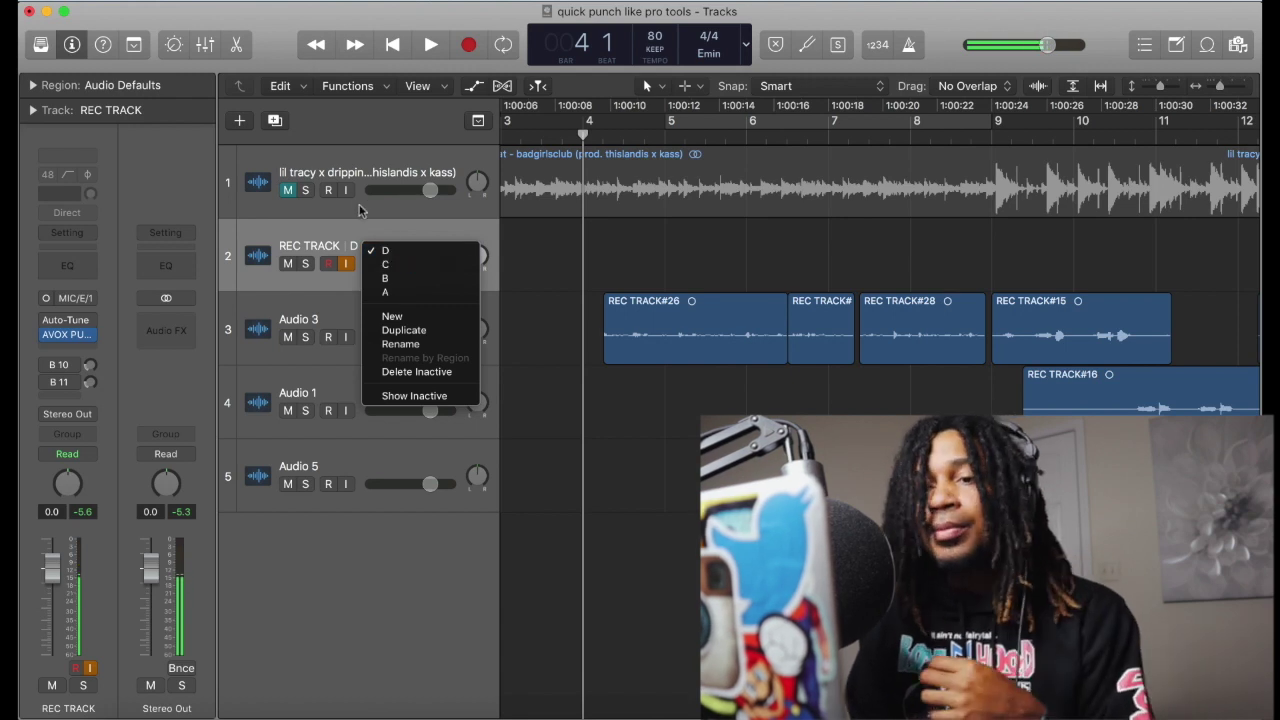
{"action": "left_click", "coordinate": [563, 245]}
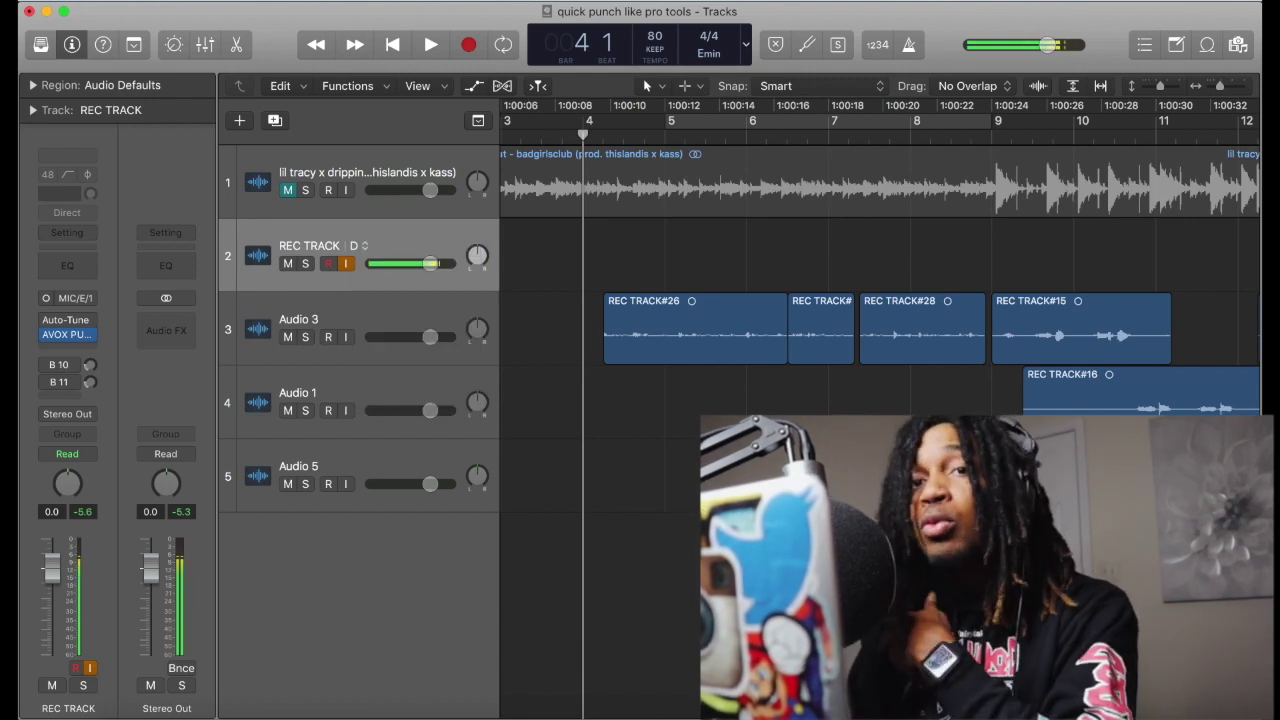
Step: Check which key commands preset is selected
{"action": "left_click", "coordinate": [90, 0]}
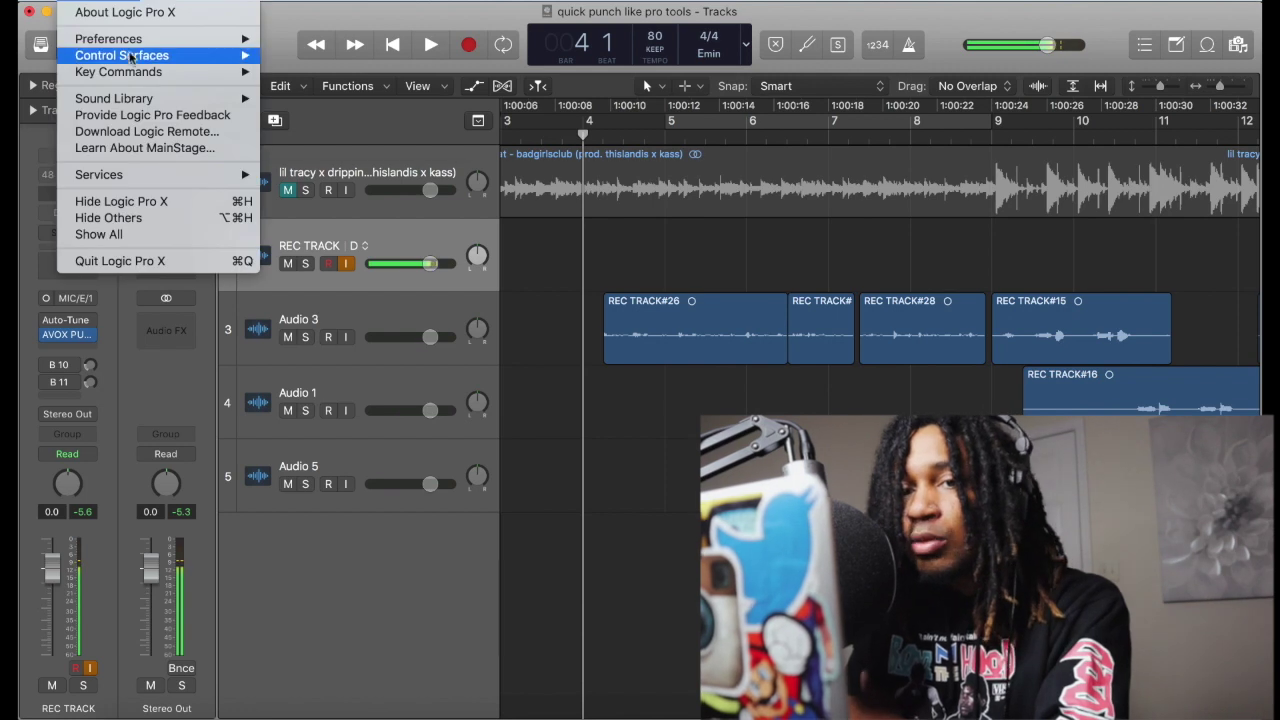
{"action": "mouse_move", "coordinate": [118, 72]}
{"action": "mouse_move", "coordinate": [282, 72]}
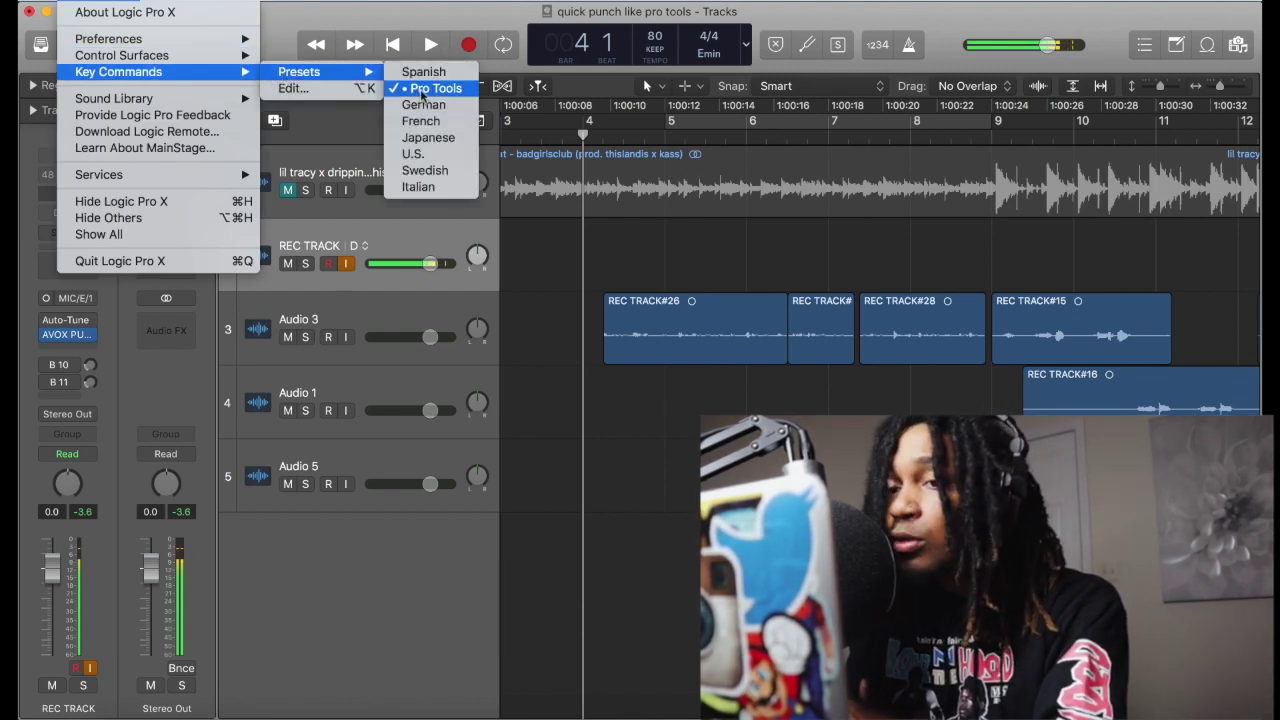
{"action": "left_click", "coordinate": [342, 20]}
Step: Review the quick punch-in option and the Overlapping Audio Recordings options for cycle off and cycle on
{"action": "left_click", "coordinate": [350, 4]}
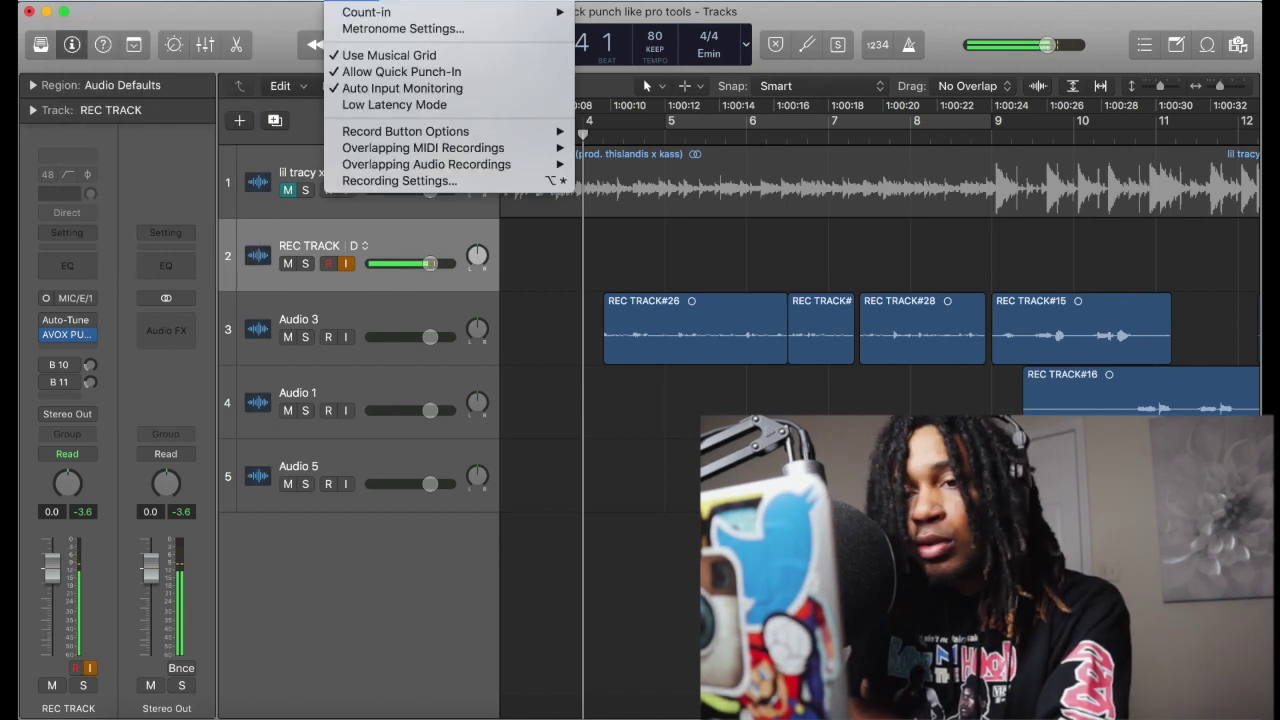
{"action": "mouse_move", "coordinate": [440, 172]}
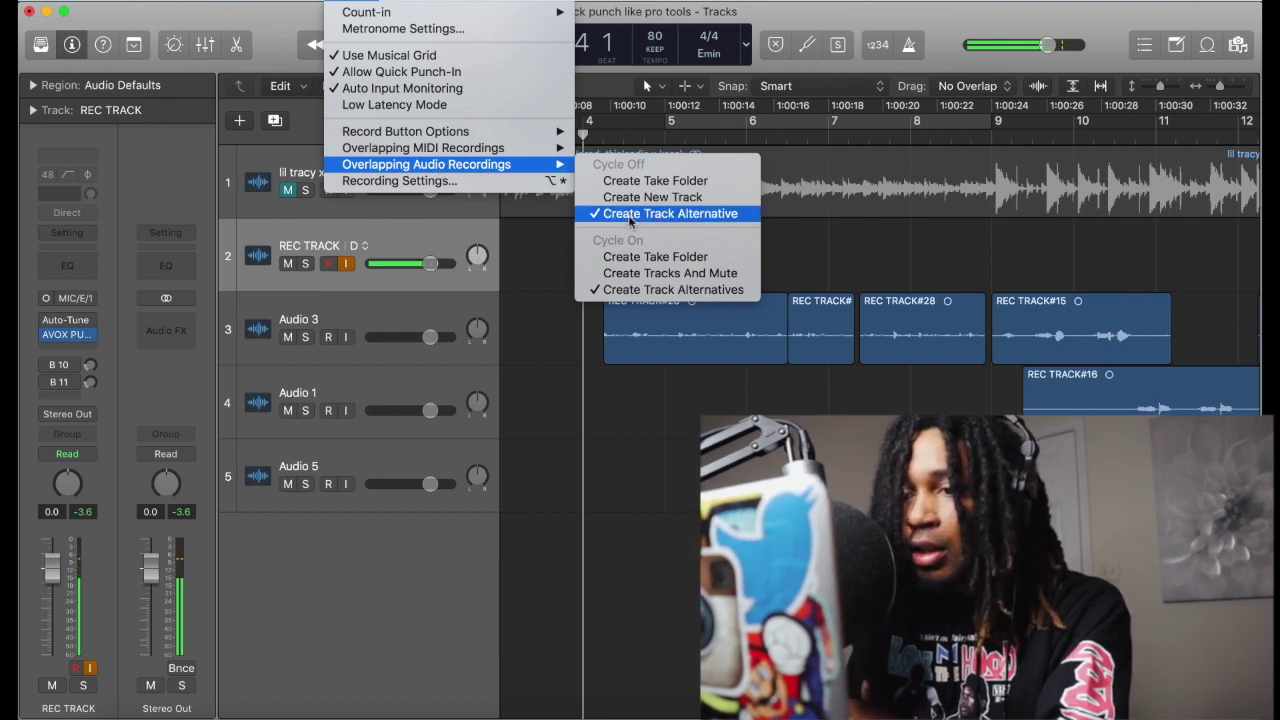
{"action": "left_click", "coordinate": [580, 289]}
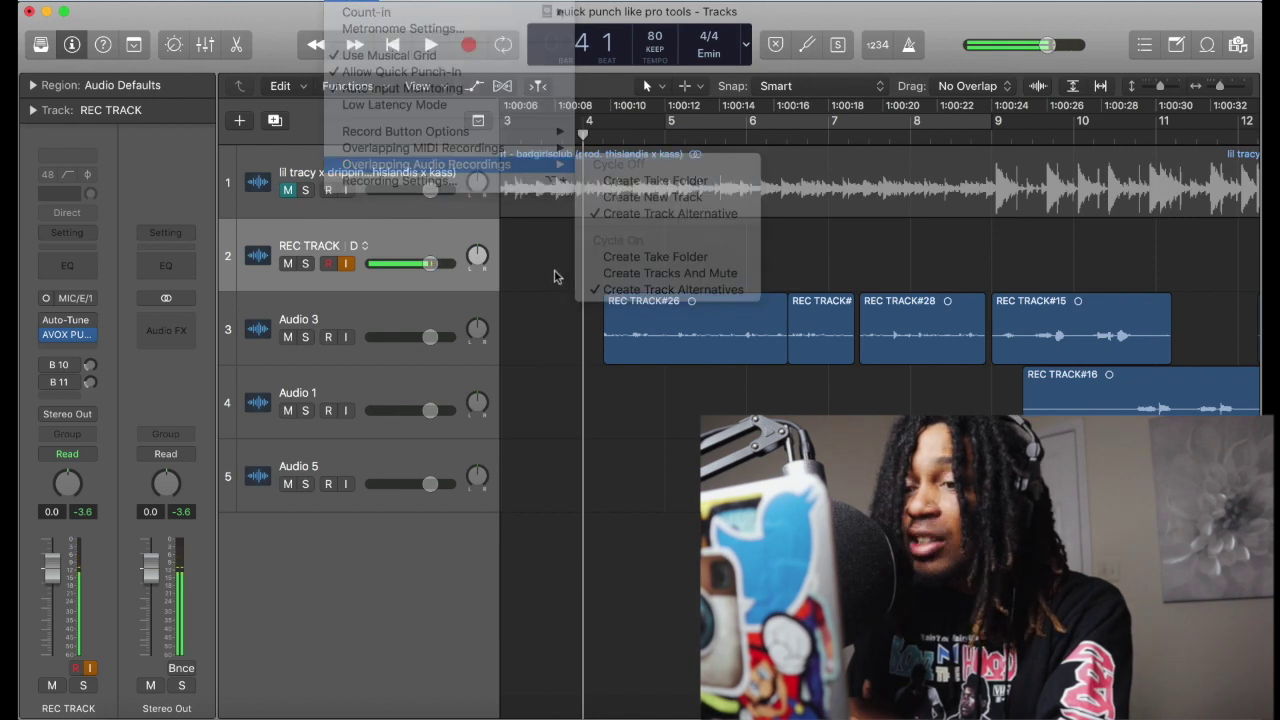